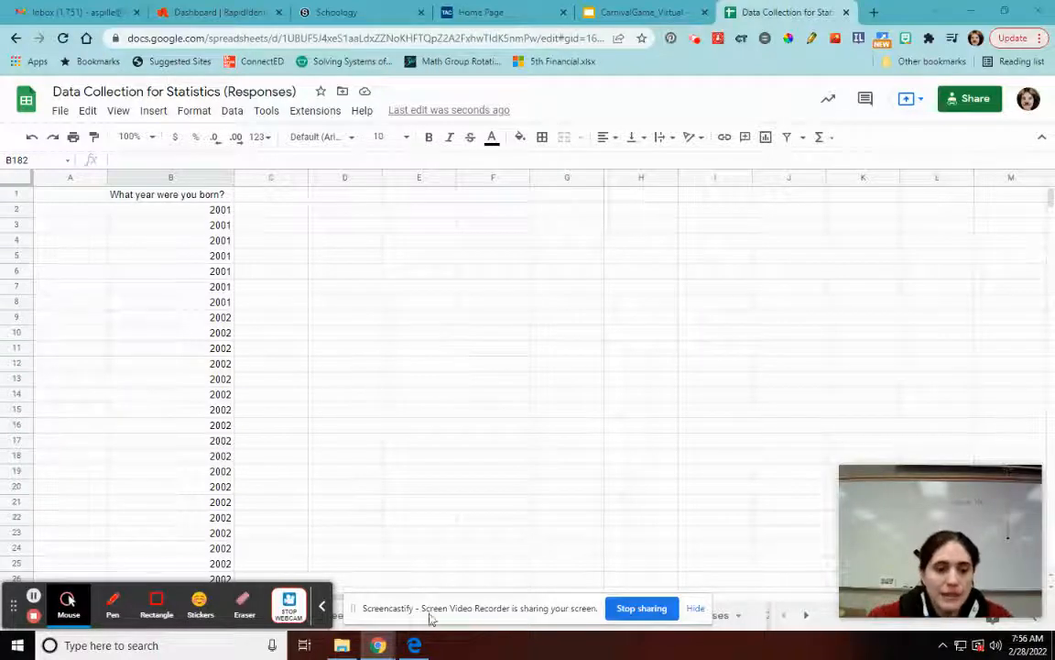
# - Review the birth-year column in the Form Responses 1 sheet and return to Sheet20
pyautogui.click(323, 614)
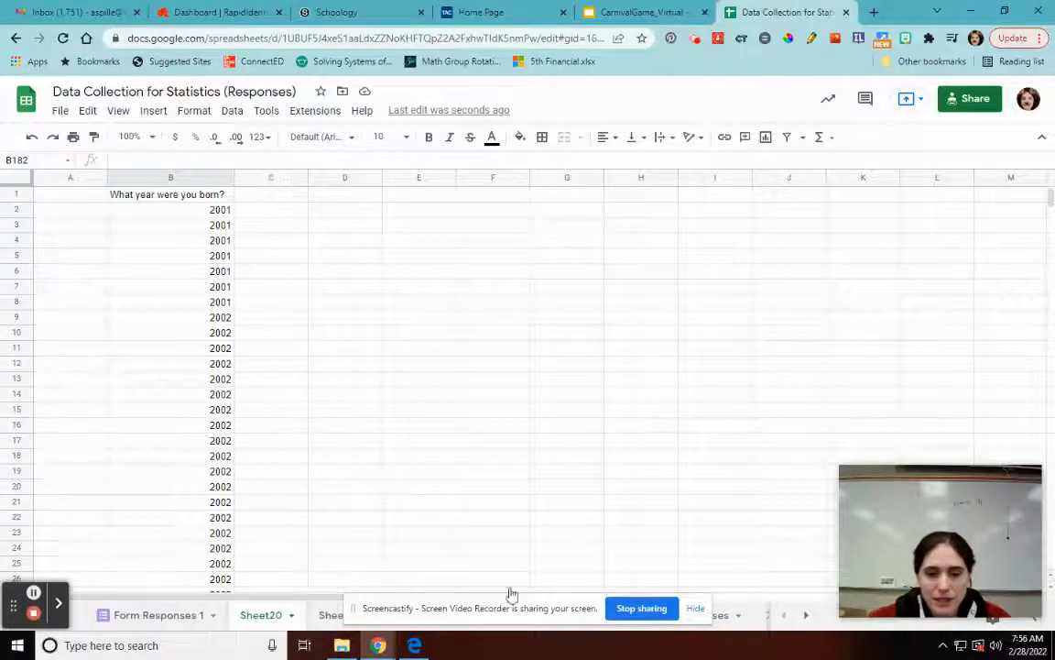
pyautogui.click(696, 610)
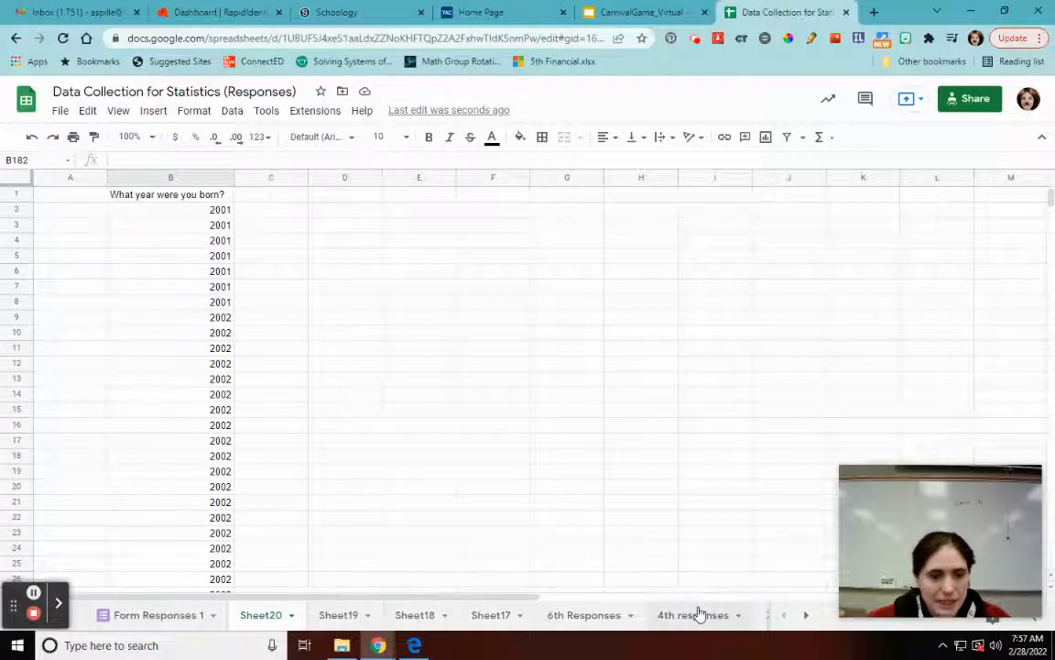
pyautogui.click(161, 615)
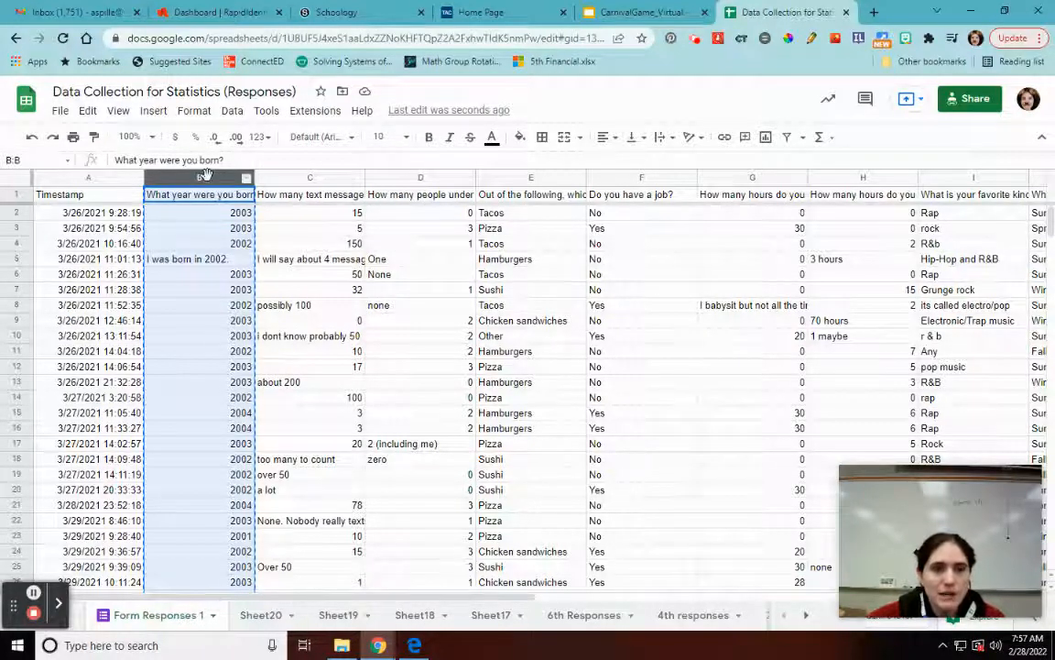
pyautogui.click(259, 616)
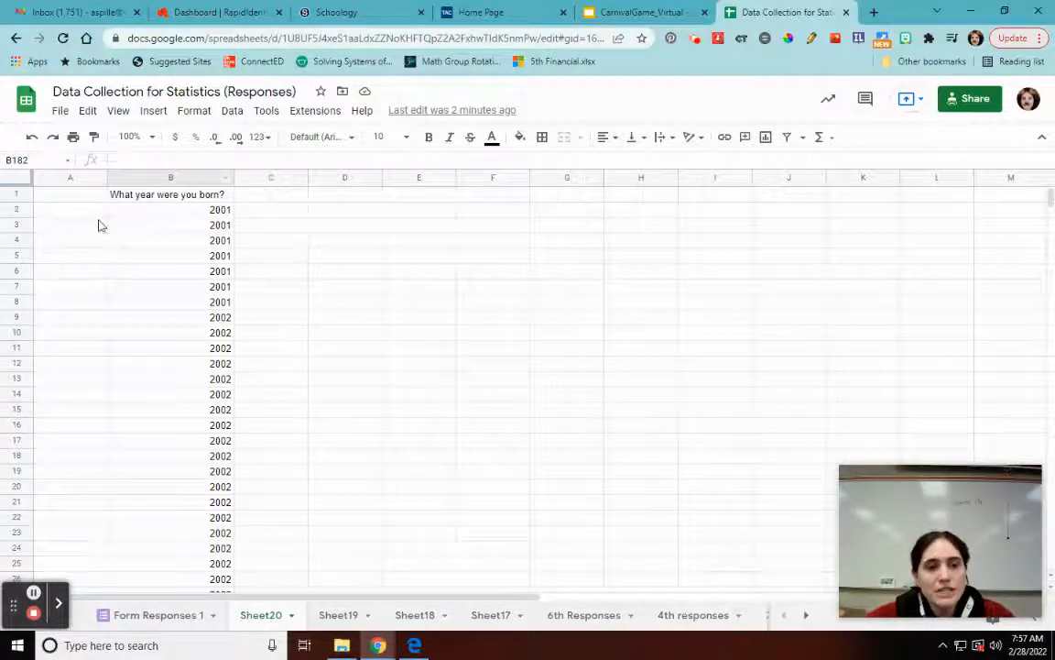
# - Sort the birth-year range B2:B185 on Sheet20 by column B in A to Z order
pyautogui.moveTo(135, 214); pyautogui.dragTo(155, 609)
pyautogui.moveTo(155, 551); pyautogui.dragTo(172, 504)
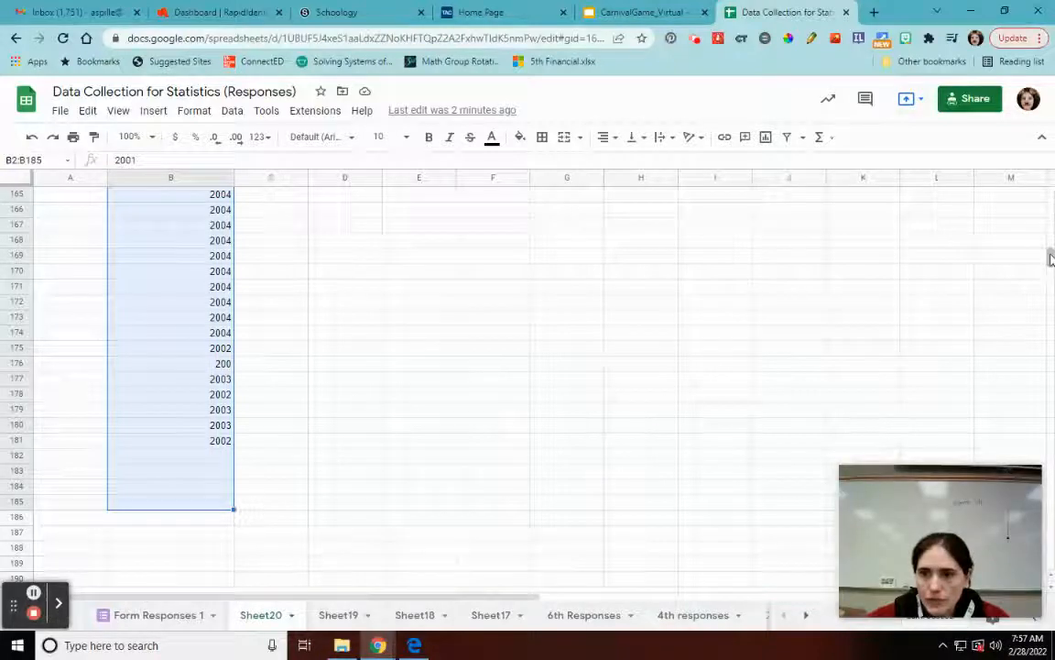
pyautogui.moveTo(1051, 260); pyautogui.dragTo(1049, 194)
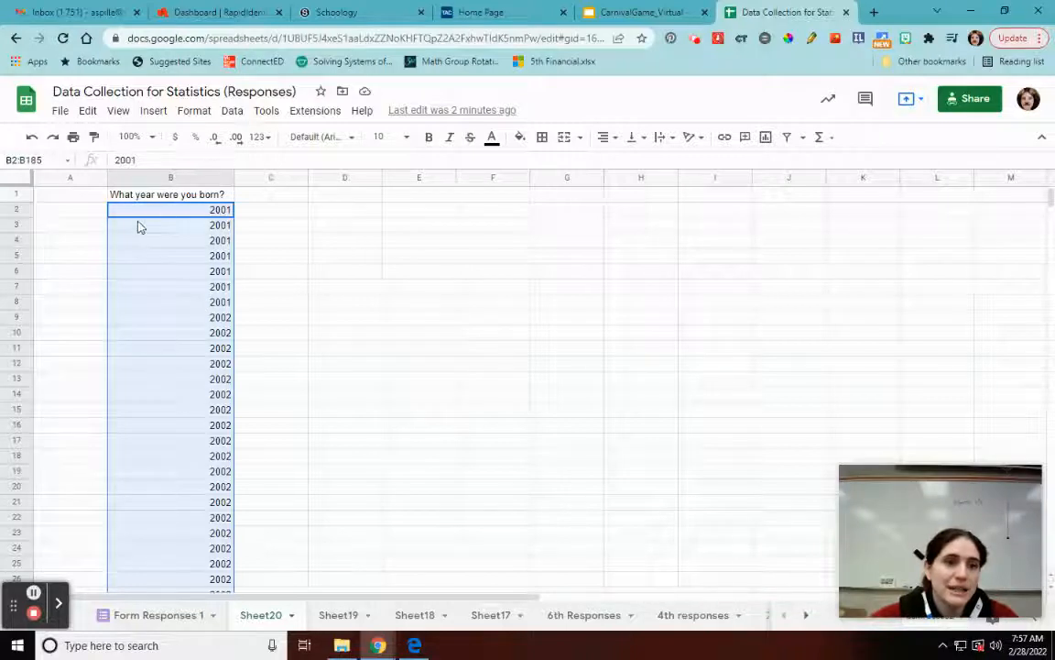
pyautogui.click(236, 119)
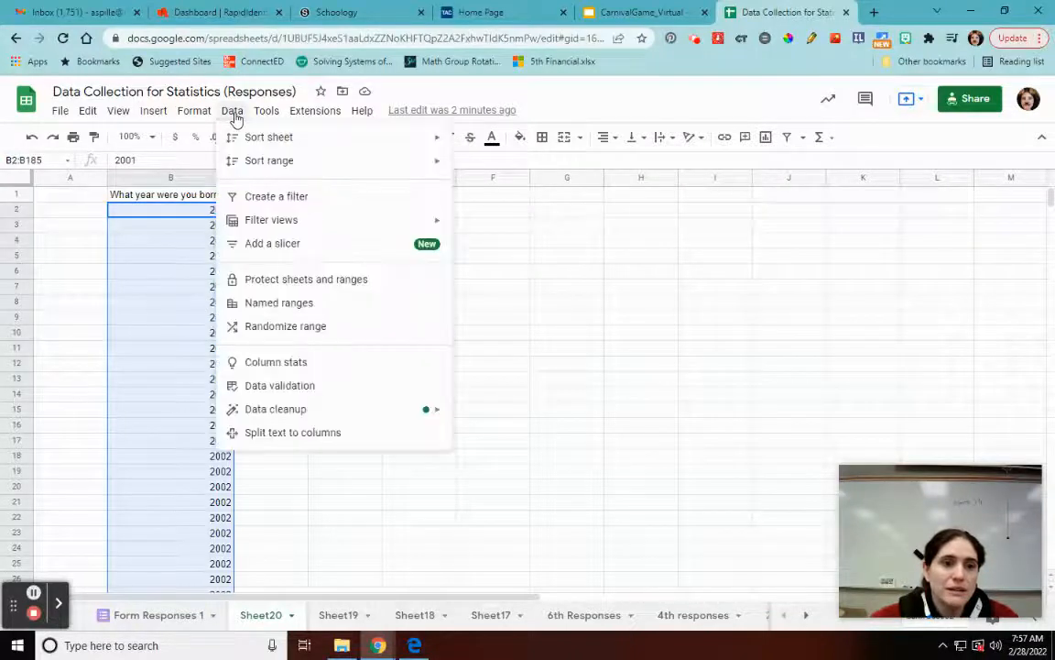
pyautogui.moveTo(229, 119)
pyautogui.moveTo(360, 164)
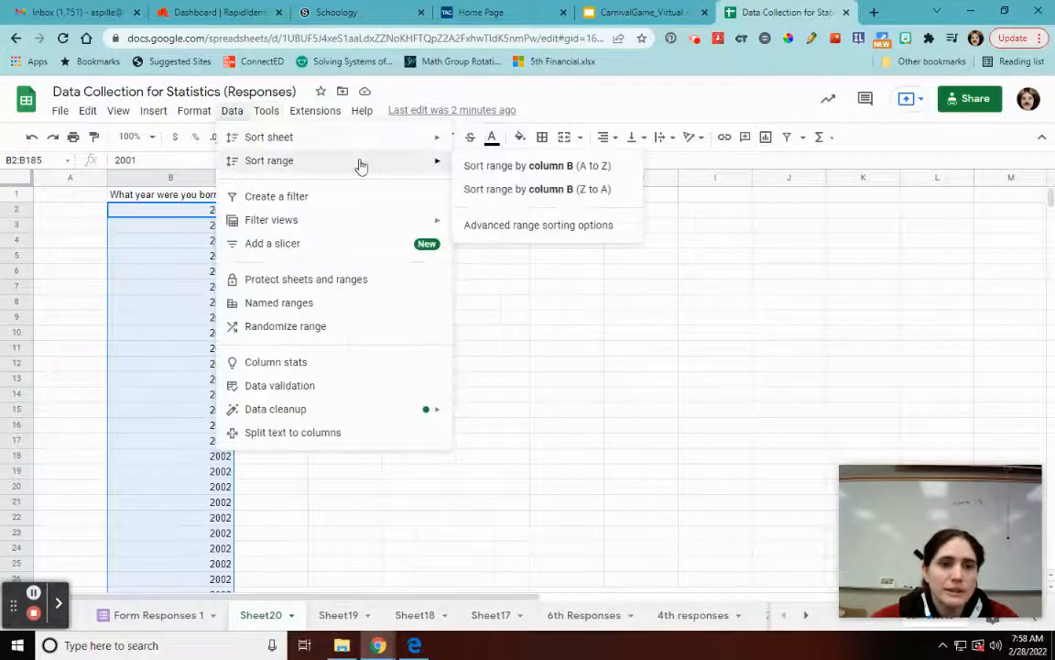
pyautogui.click(483, 166)
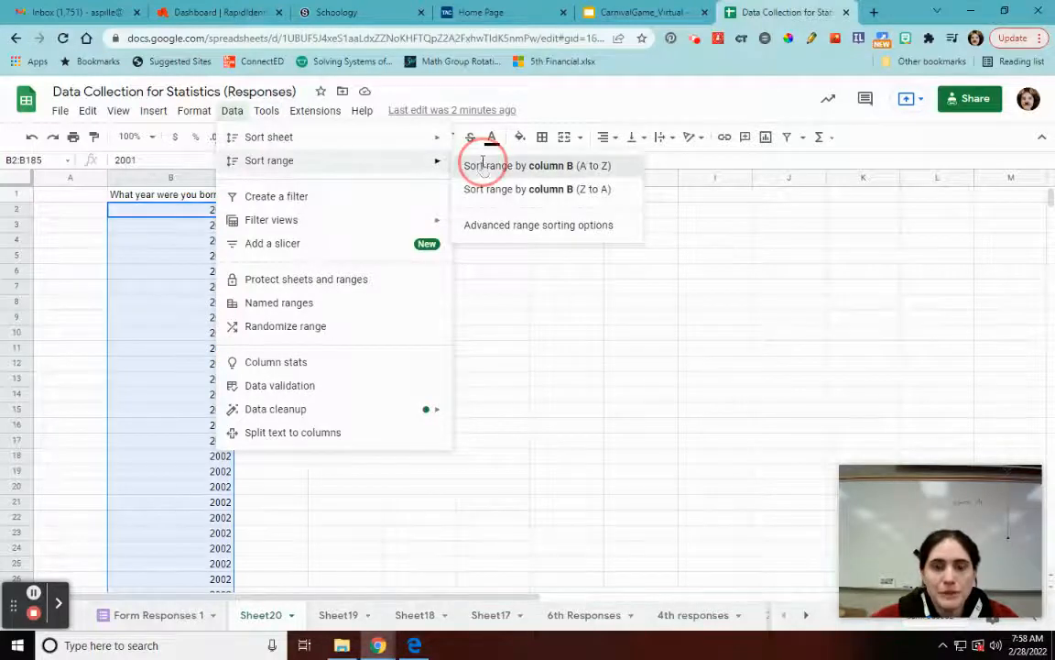
# - Replace the first birth-year entry in cell B2 with 2002
pyautogui.click(184, 215)
pyautogui.write('2002')
pyautogui.press('Return')
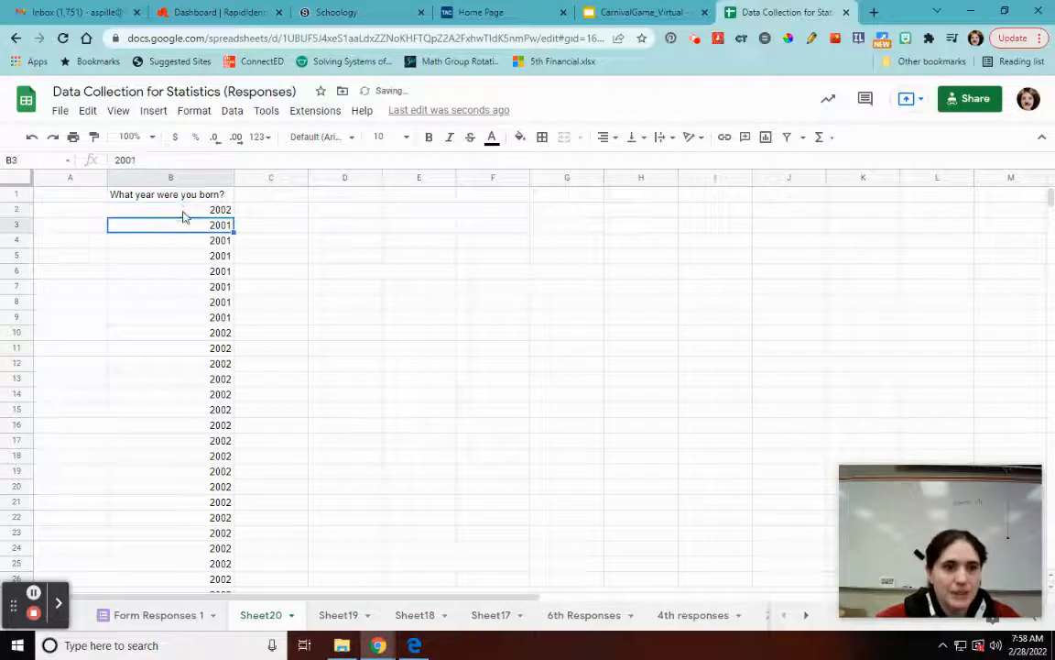
pyautogui.click(488, 412)
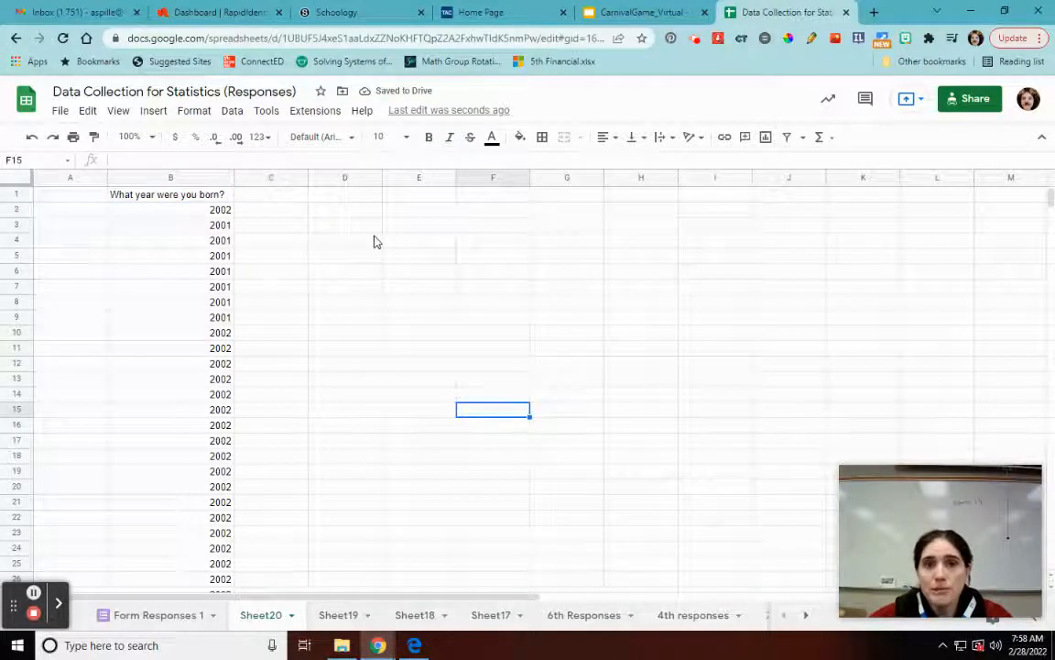
# - Enter the label Total in cell E4 and the label Outcomes in cell E7
pyautogui.click(406, 240)
pyautogui.write('Tot')
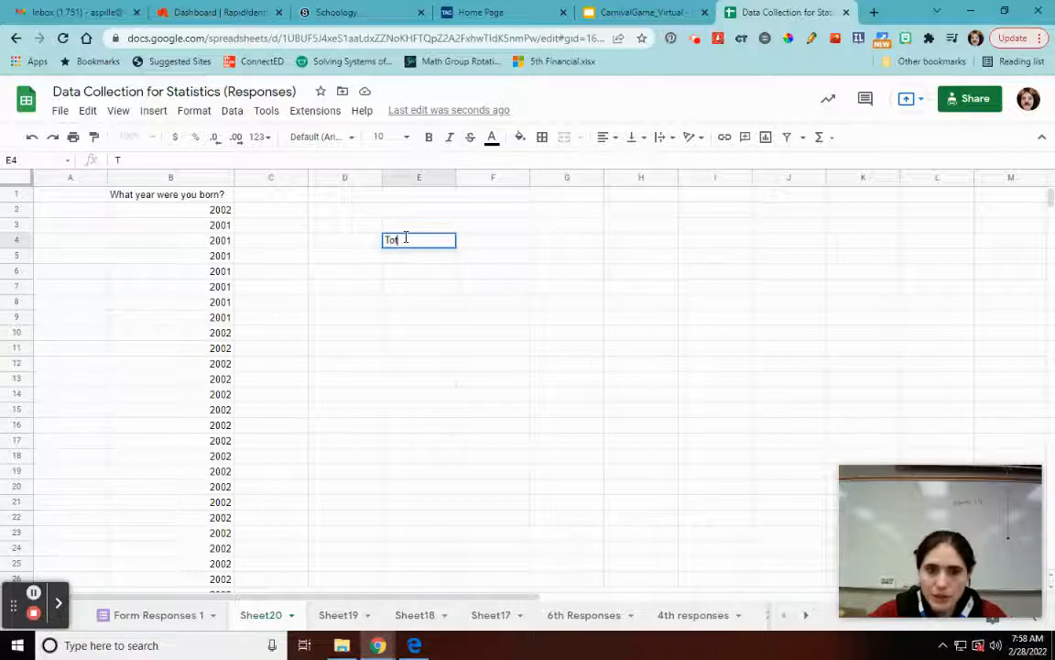
pyautogui.write('al')
pyautogui.press('Return')
pyautogui.press('Return')
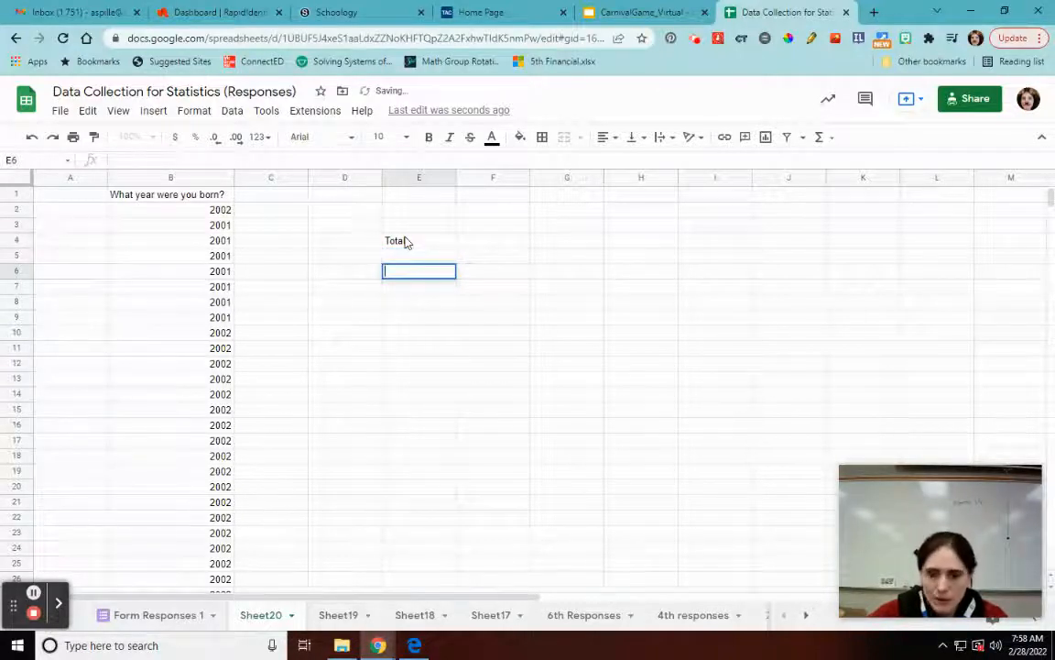
pyautogui.press('Return')
pyautogui.write('Outcomes')
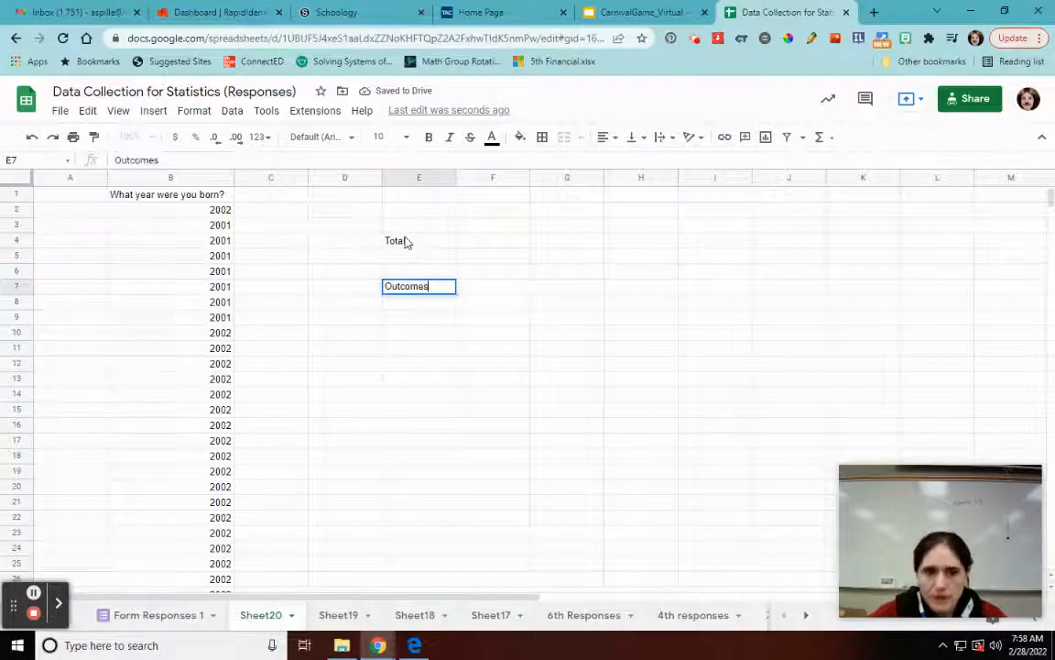
# - Count all birth-year responses in cell E5 with a COUNT formula over B2:B181
pyautogui.click(425, 258)
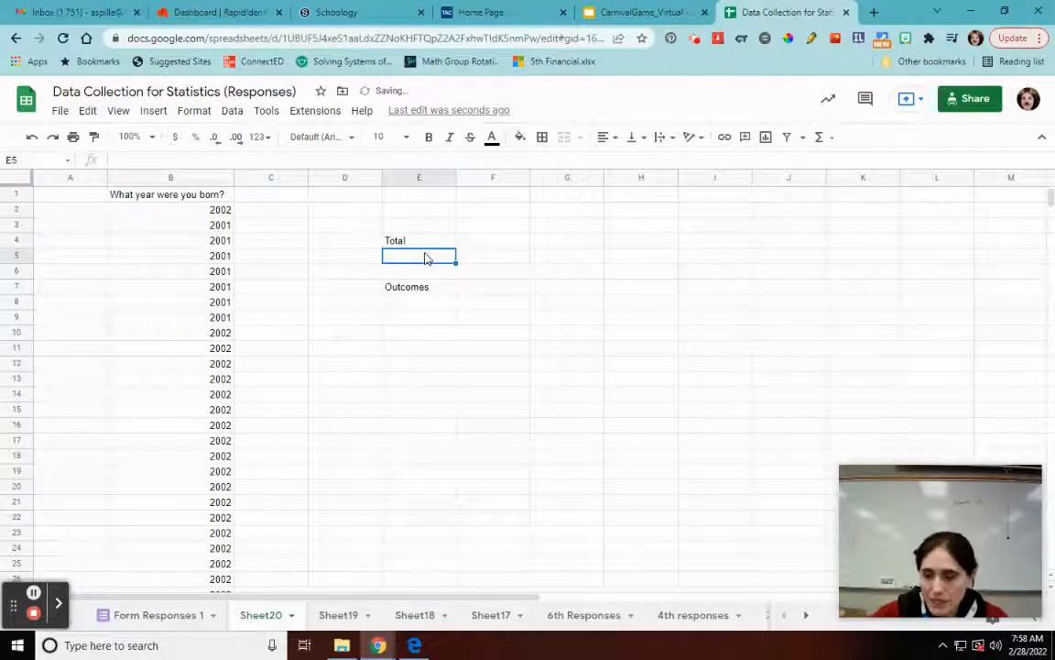
pyautogui.write('=count(')
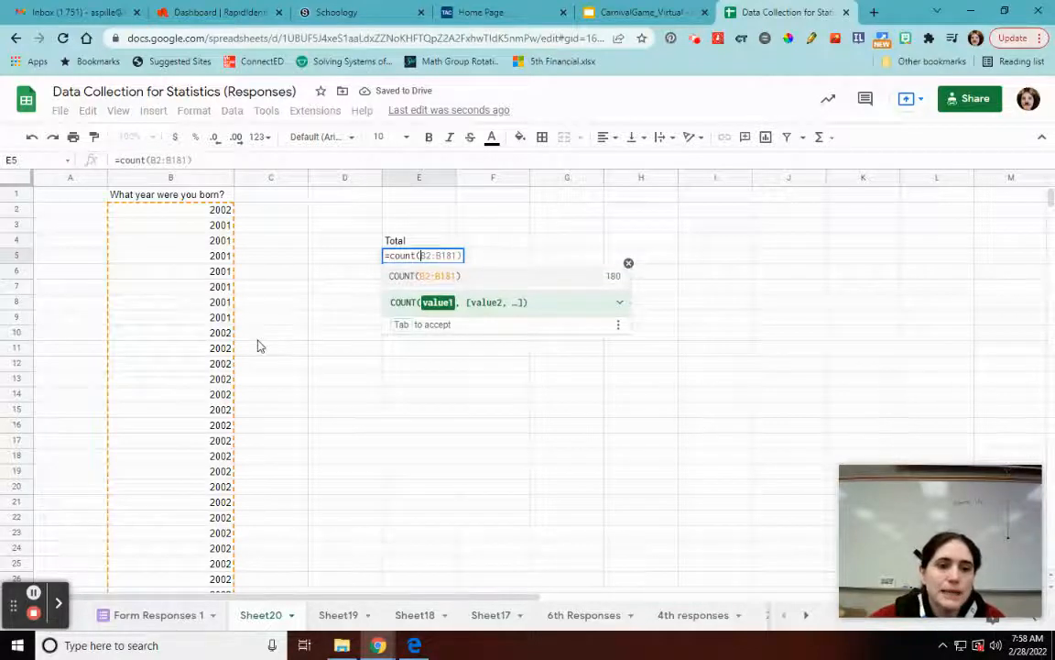
pyautogui.press('Return')
pyautogui.click(410, 306)
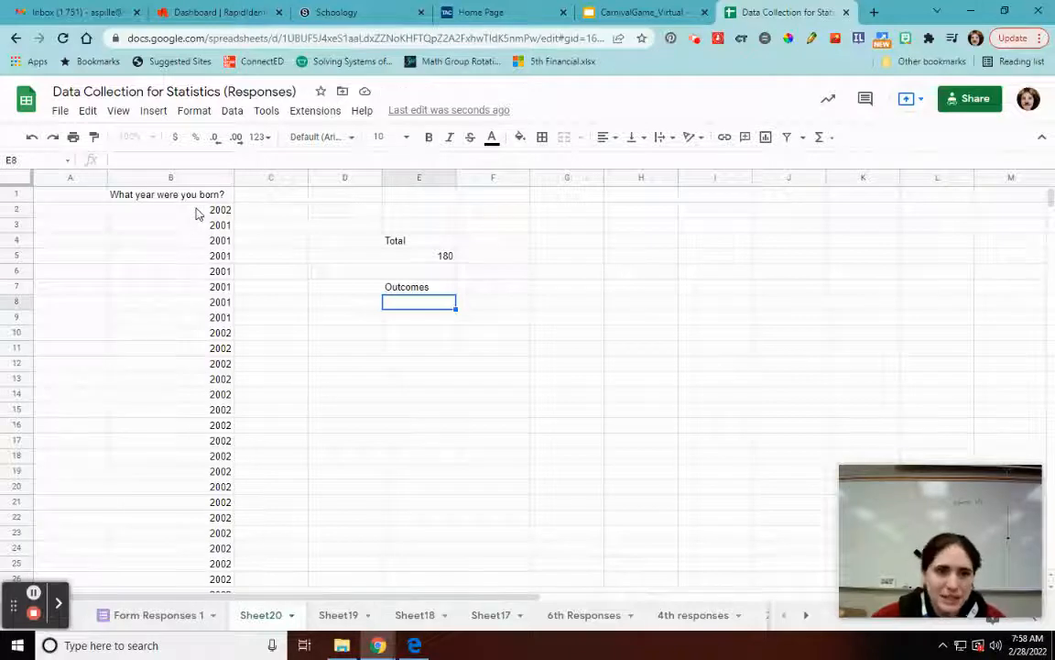
# - Set the first birth-year entry in cell B2 to 2001
pyautogui.click(196, 212)
pyautogui.write('2001')
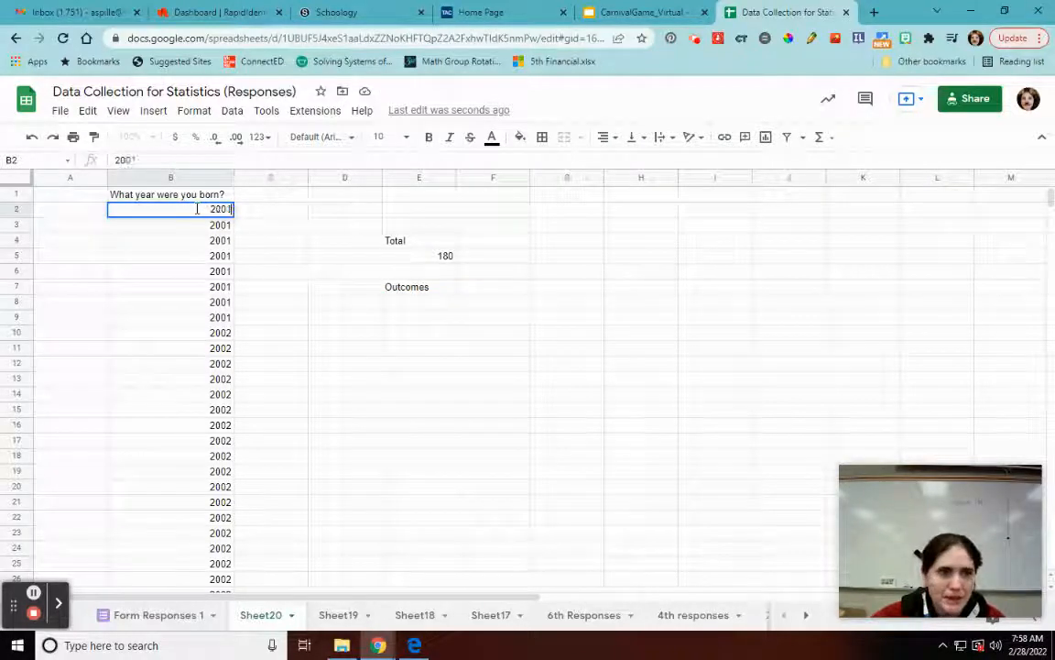
pyautogui.press('Return')
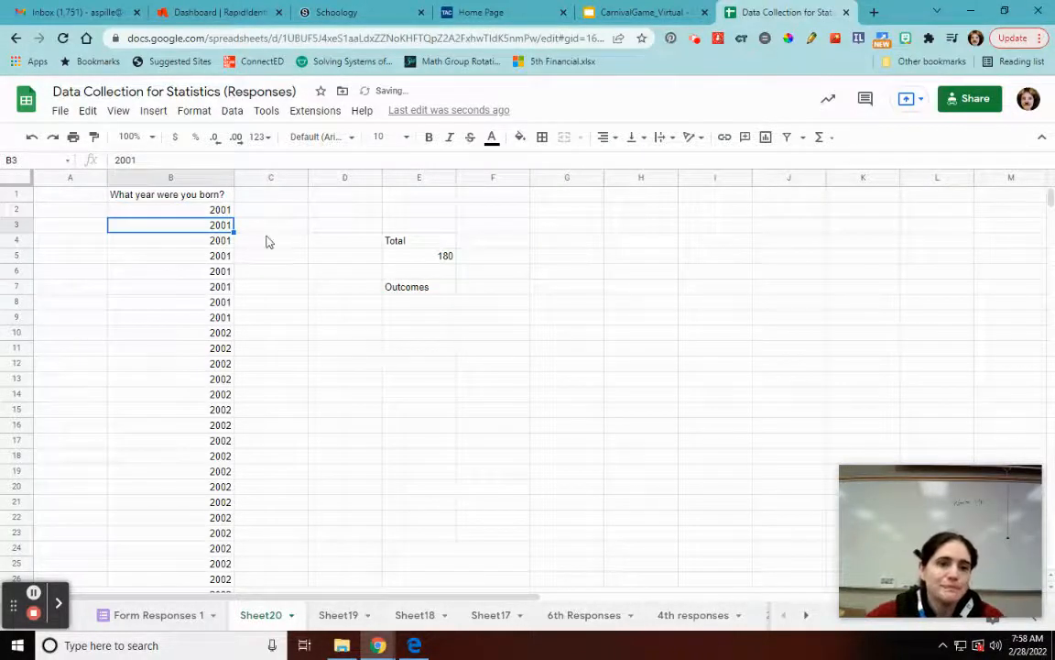
# - List the years 2001, 2002, 2003 and 2004 under Outcomes in cells E8 to E11
pyautogui.click(408, 308)
pyautogui.write('2001')
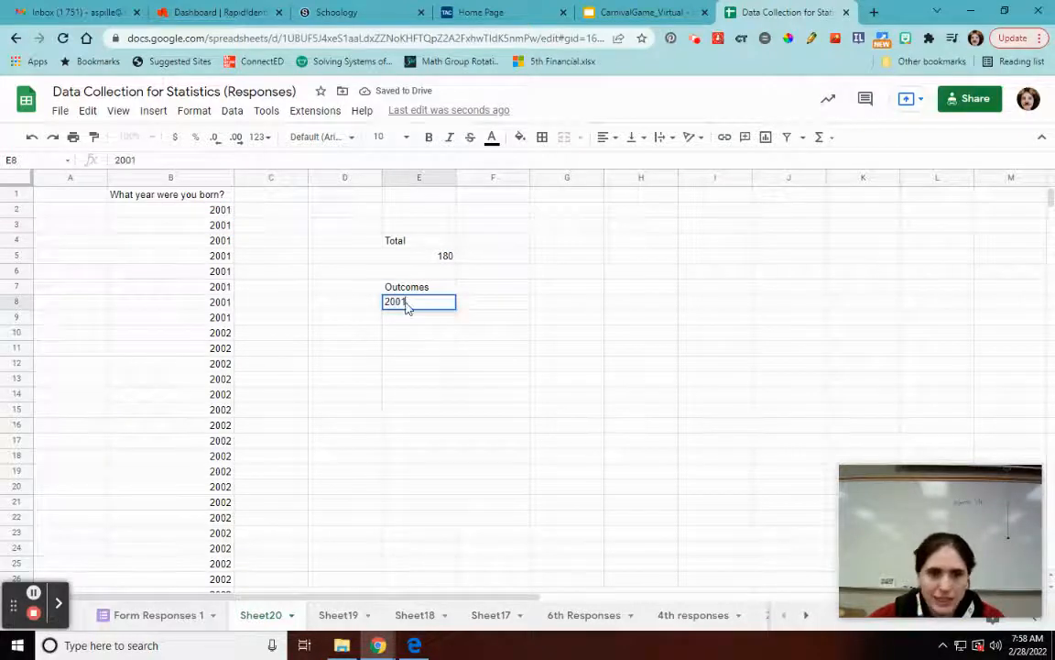
pyautogui.press('Return')
pyautogui.write('2002')
pyautogui.press('Return')
pyautogui.write('2003')
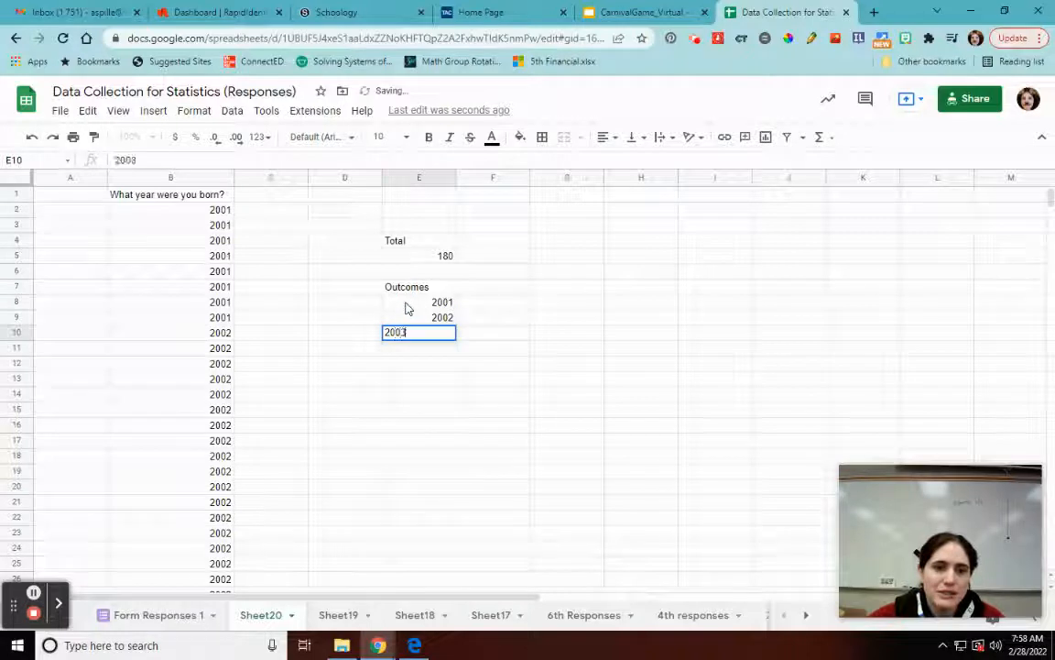
pyautogui.press('Return')
pyautogui.write('2004')
pyautogui.press('Return')
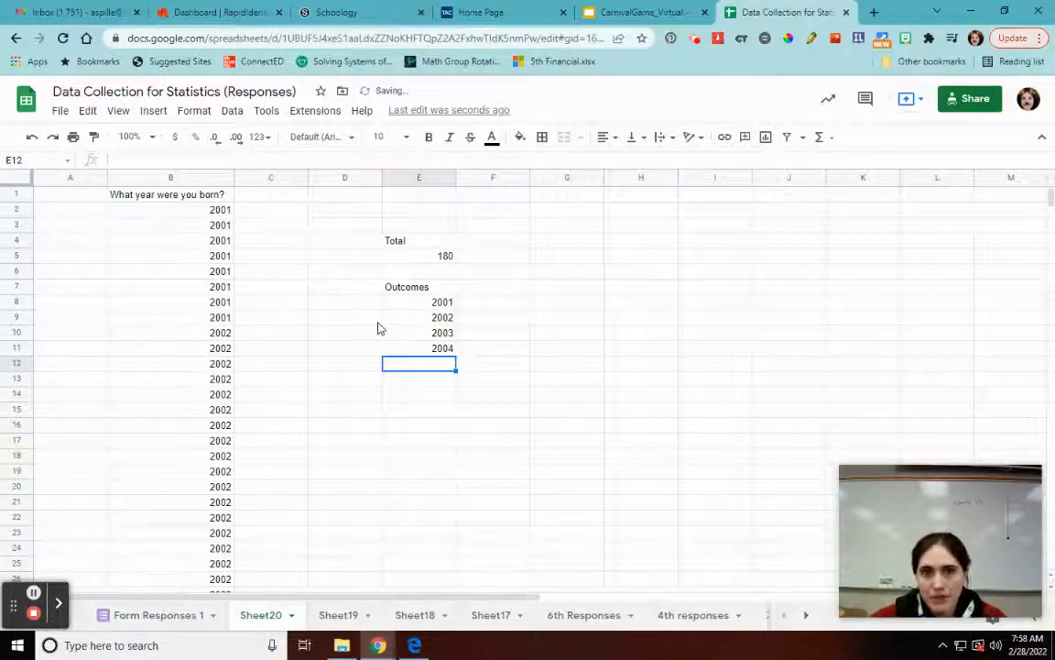
# - Add the heading Occurrences in cell F7 beside Outcomes
pyautogui.click(497, 291)
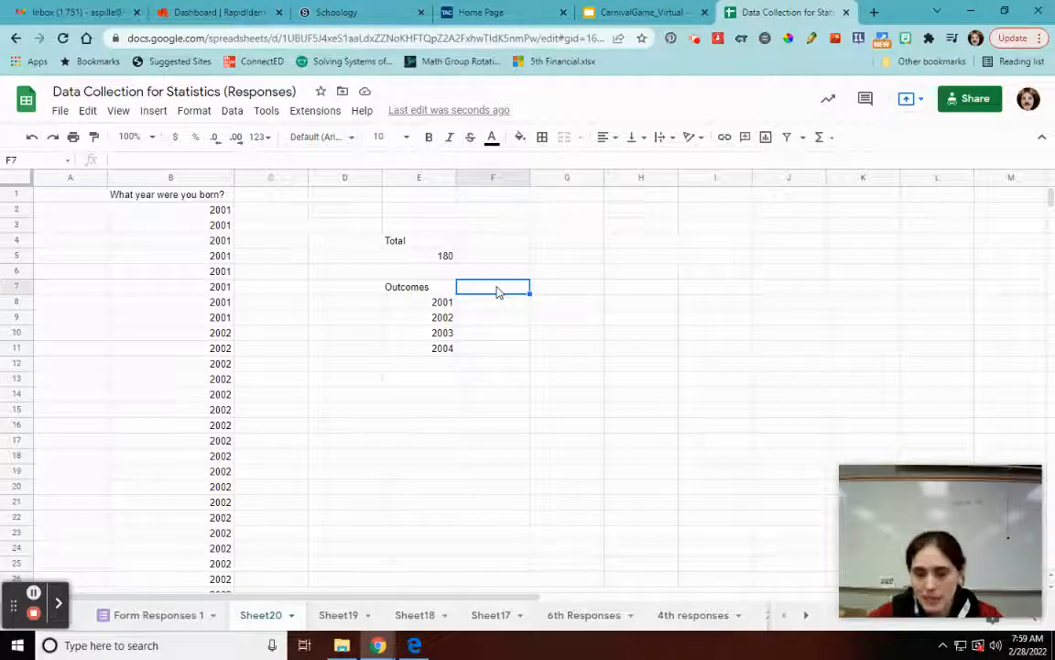
pyautogui.write('Occurre')
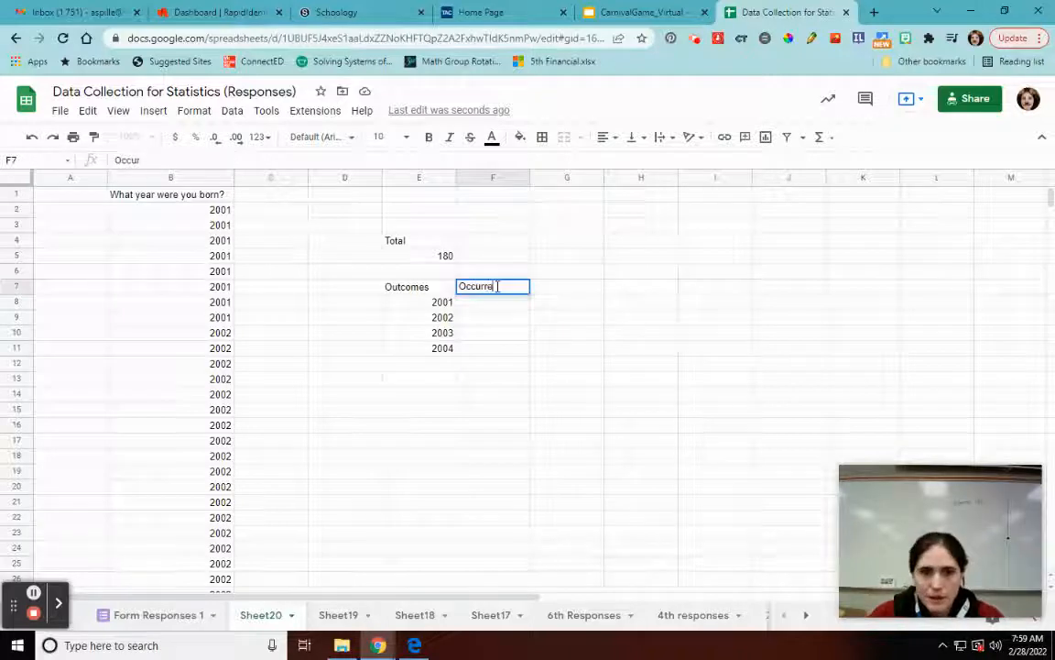
pyautogui.write('nces')
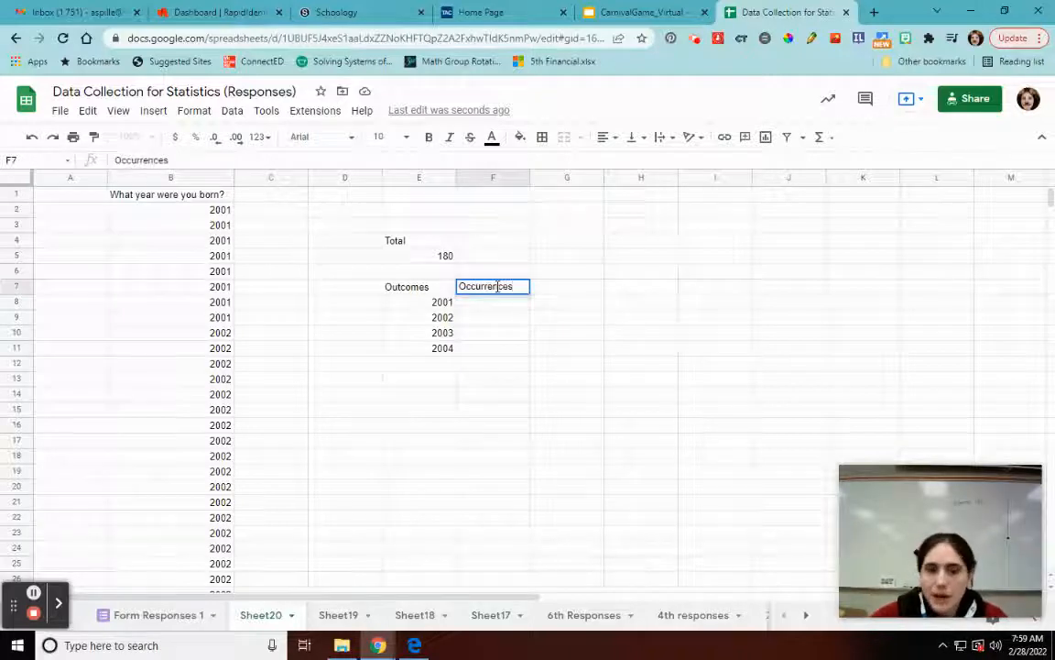
pyautogui.press('Return')
# - Write a COUNTIF formula in cell F8 with the range B2:B181 and E8 as the criterion
pyautogui.write('=countif')
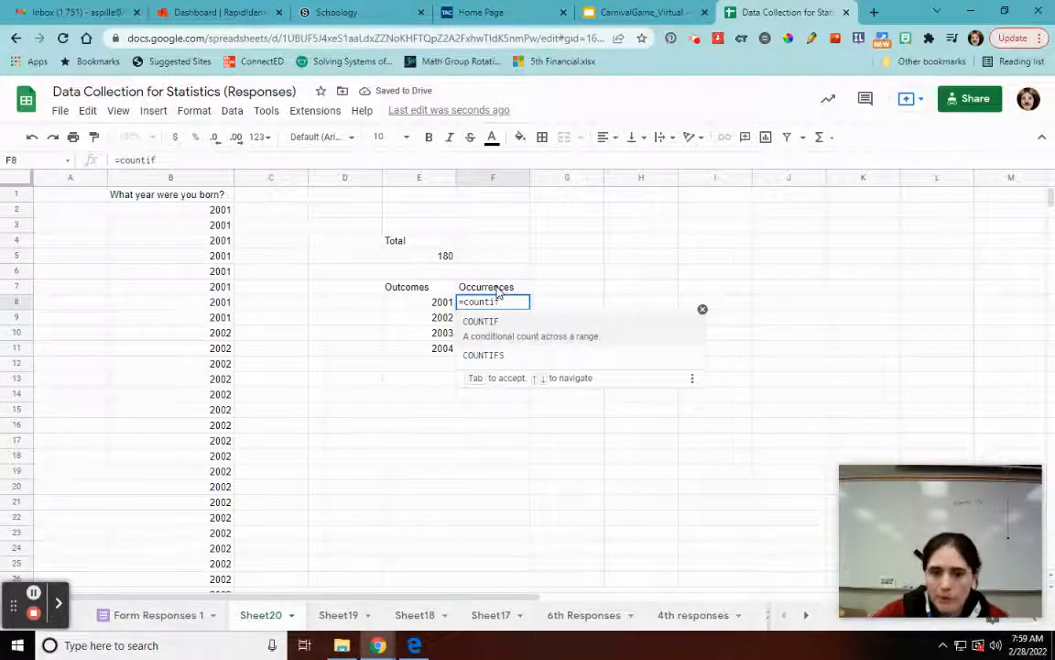
pyautogui.write('(')
pyautogui.moveTo(182, 212); pyautogui.dragTo(183, 424)
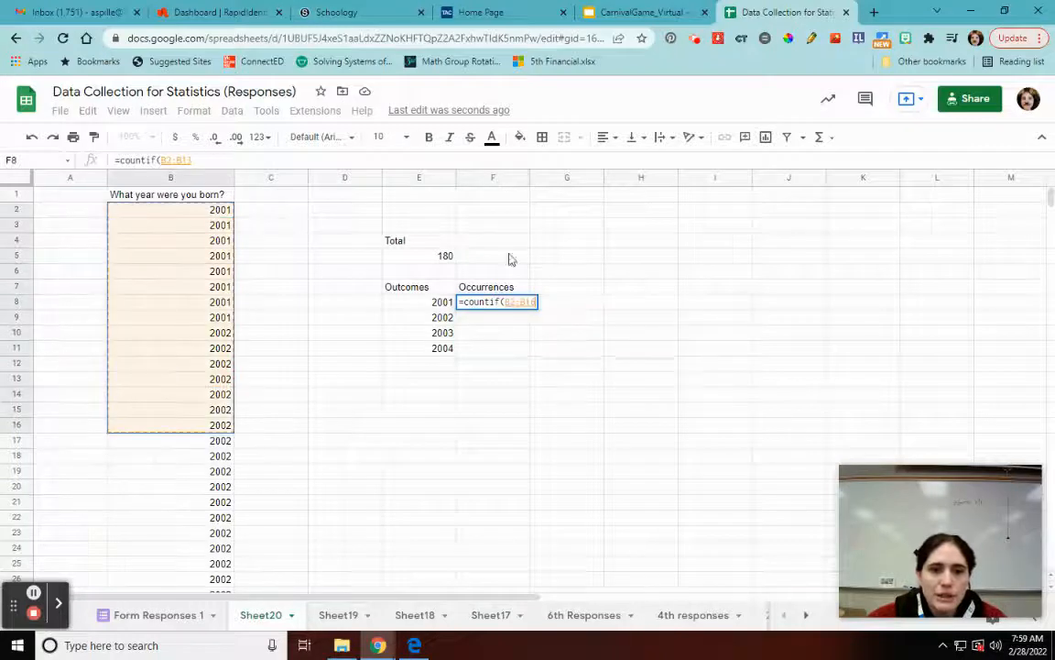
pyautogui.click(203, 160)
pyautogui.press('BackSpace')
pyautogui.write('81')
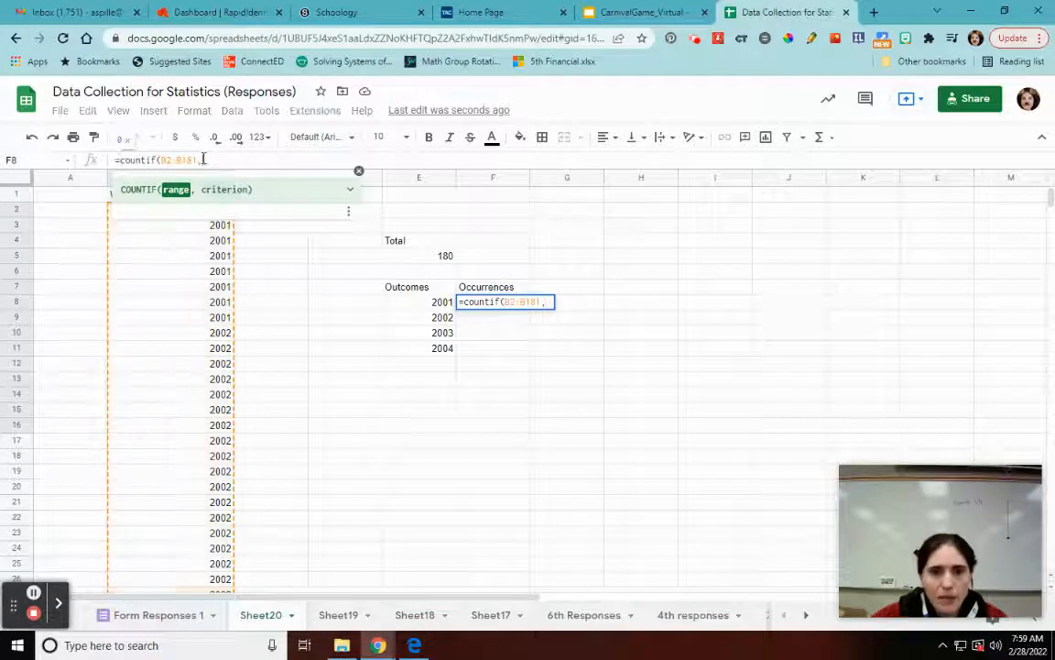
pyautogui.write(',')
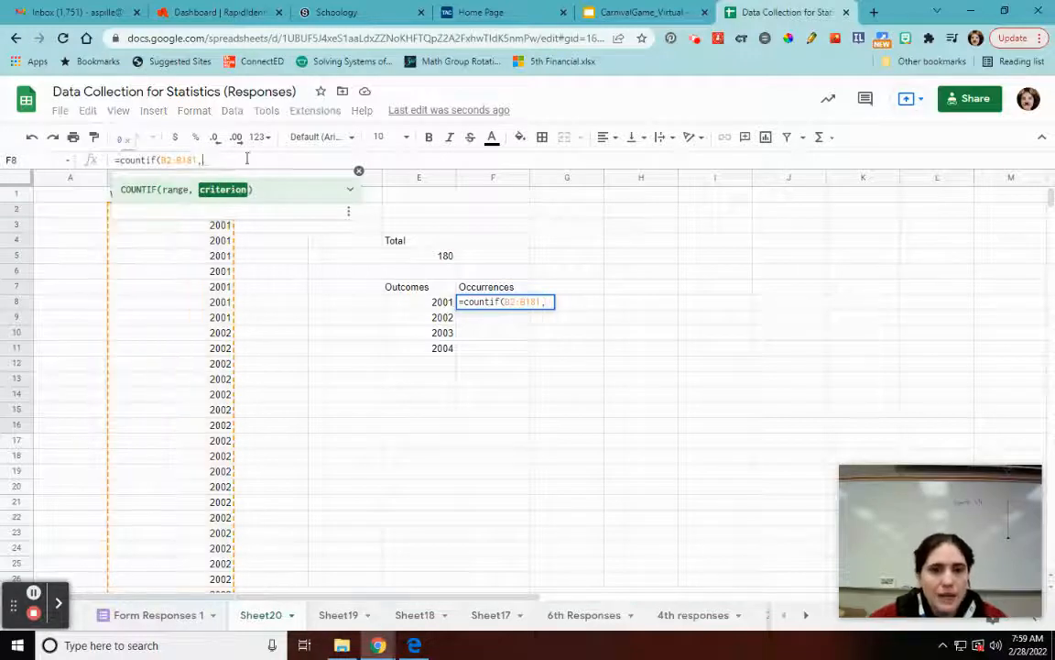
pyautogui.click(422, 306)
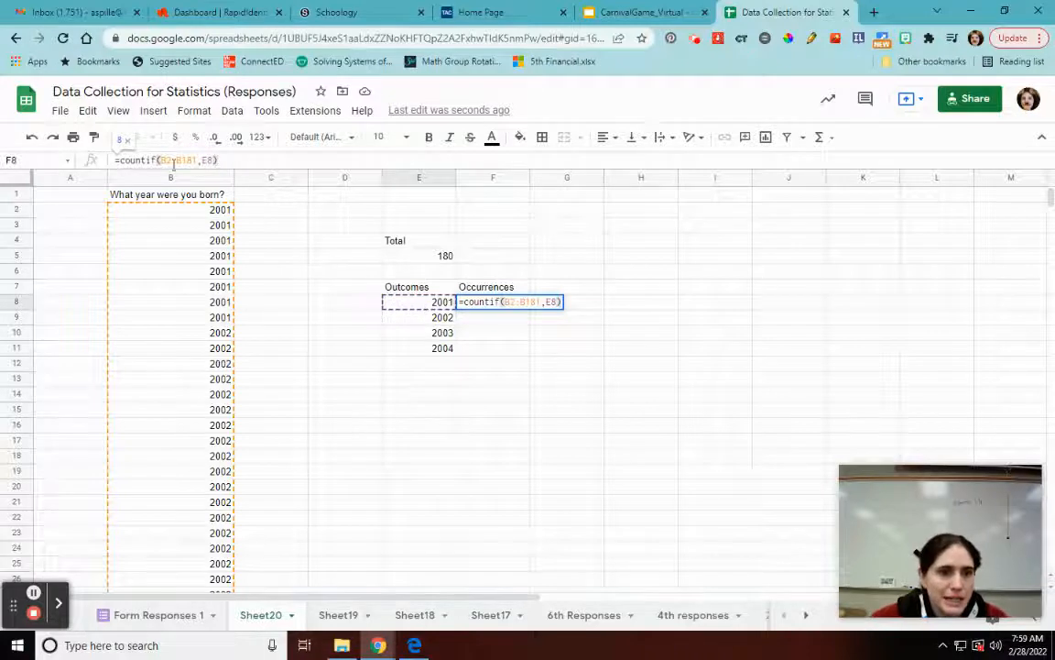
pyautogui.write(')')
# - Make the COUNTIF range absolute as $B$2:$B$181 and enter the formula in F8
pyautogui.write('$')
pyautogui.press('Right')
pyautogui.write('$')
pyautogui.press('Right')
pyautogui.press('Right')
pyautogui.write('$')
pyautogui.press('Right')
pyautogui.write('$')
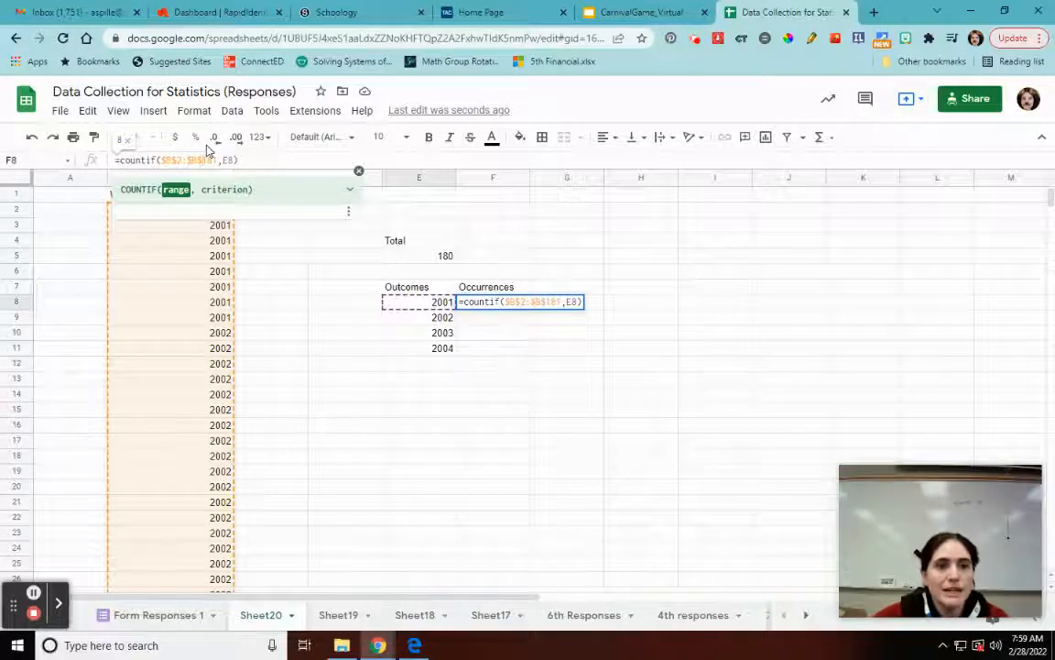
pyautogui.press('Return')
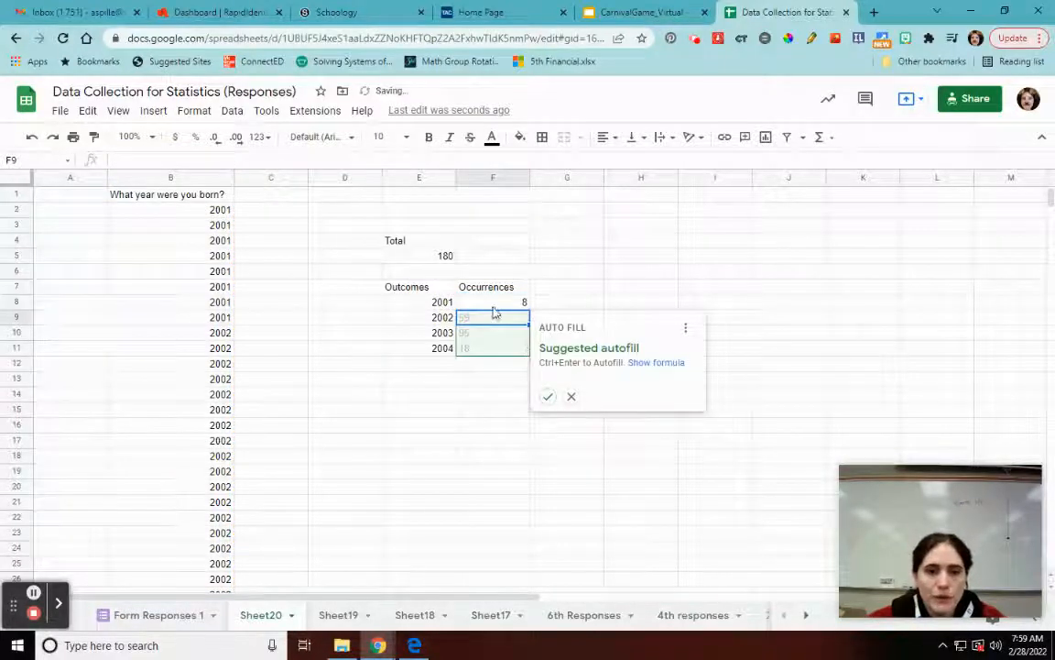
# - Fill the COUNTIF formula from F8 down to F11 for the remaining years
pyautogui.press('Up')
pyautogui.moveTo(529, 309); pyautogui.dragTo(524, 348)
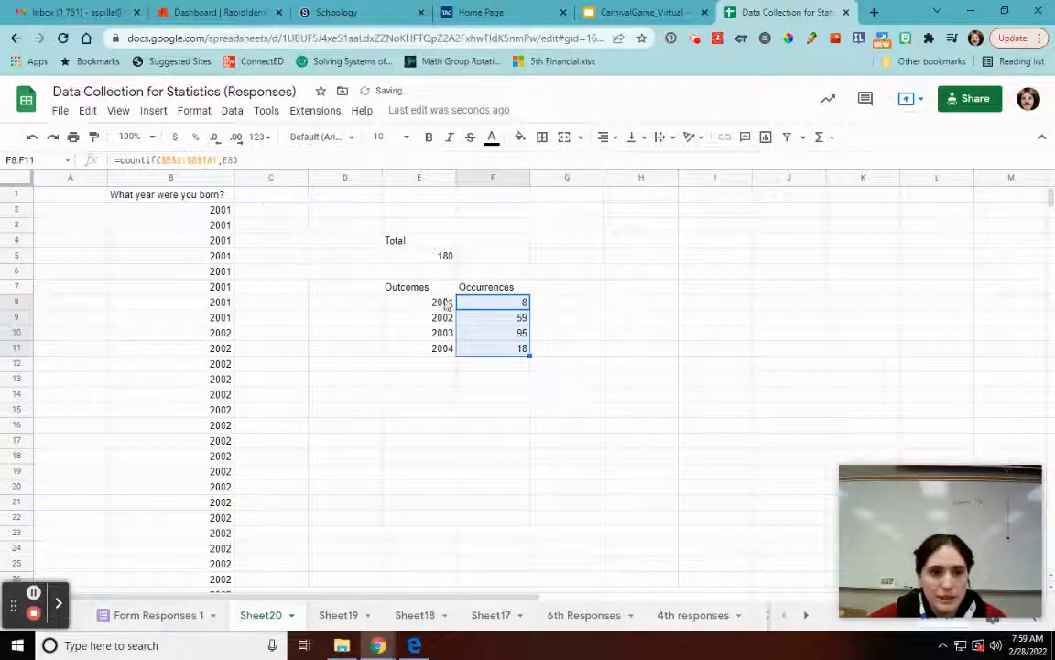
pyautogui.click(482, 303)
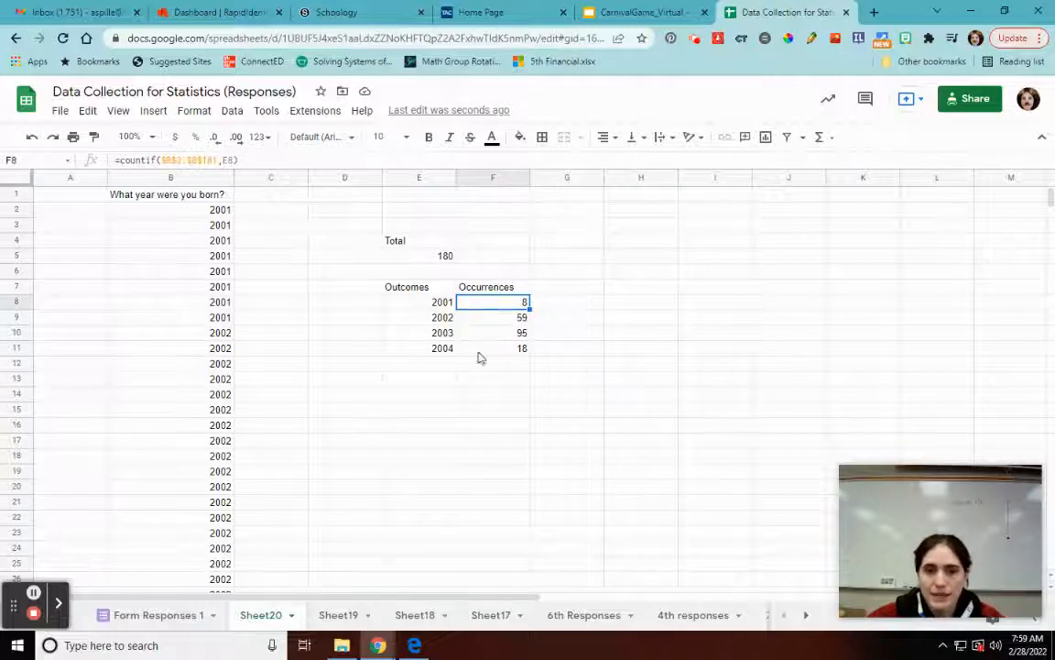
# - Add the heading Probability in cell G7 beside Occurrences
pyautogui.click(577, 289)
pyautogui.write('Prob')
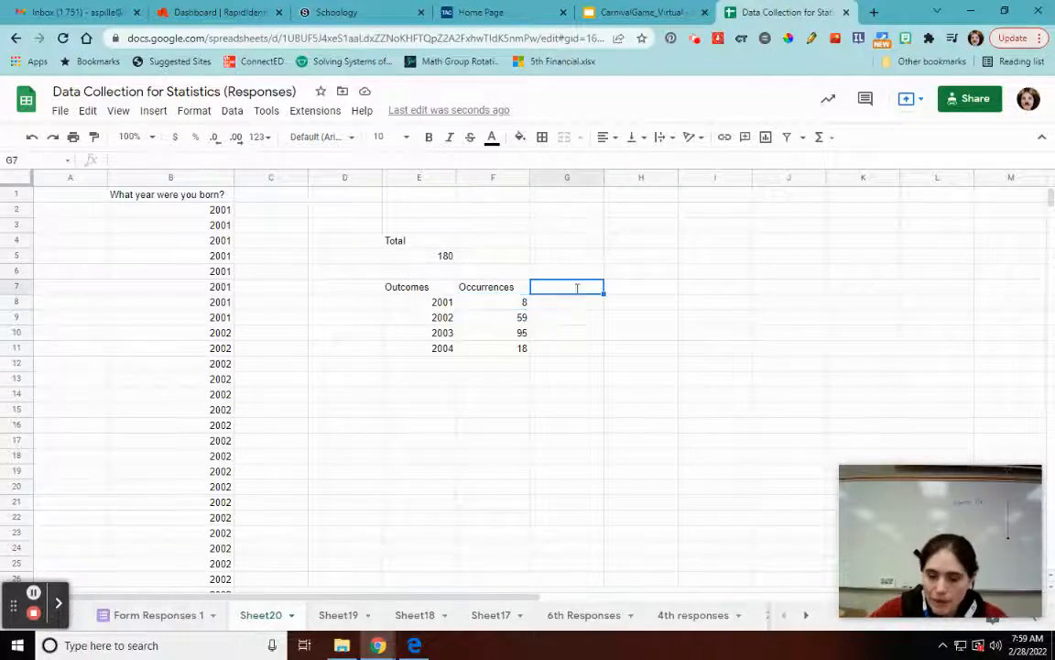
pyautogui.write('ability')
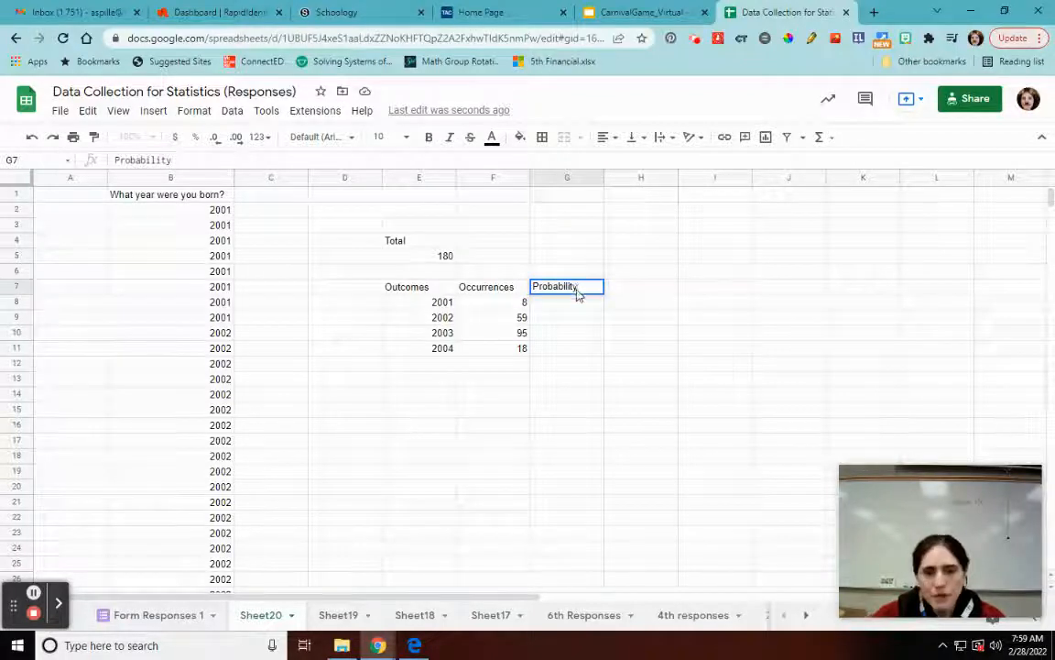
pyautogui.press('Return')
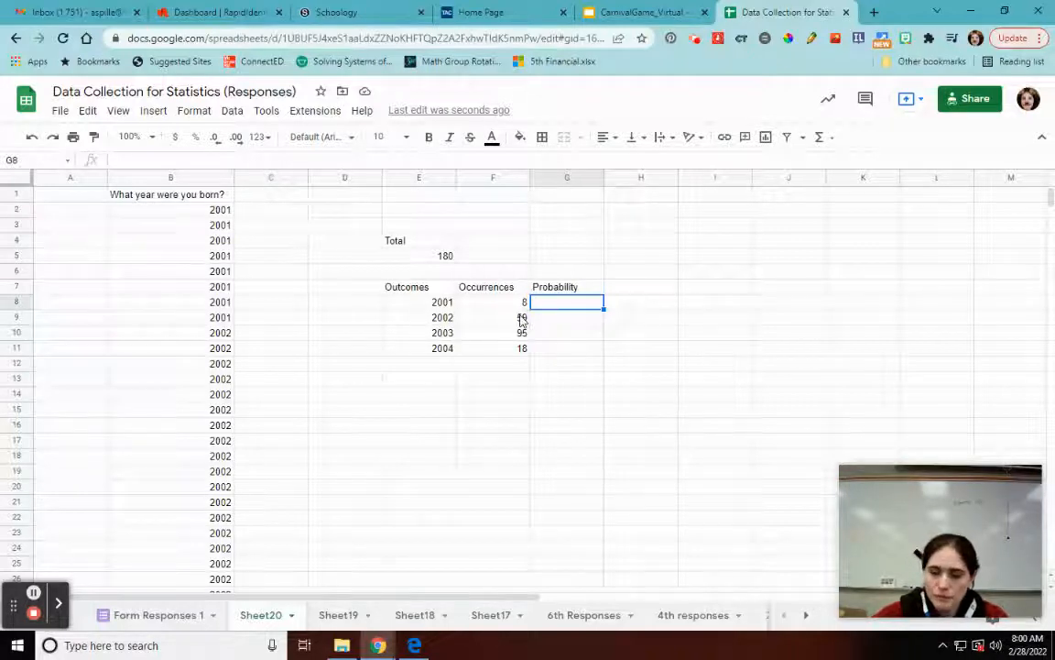
# - Enter the formula =F8/$E$5 in cell G8 to divide the 2001 occurrences by the total
pyautogui.write('=')
pyautogui.click(484, 308)
pyautogui.write('/')
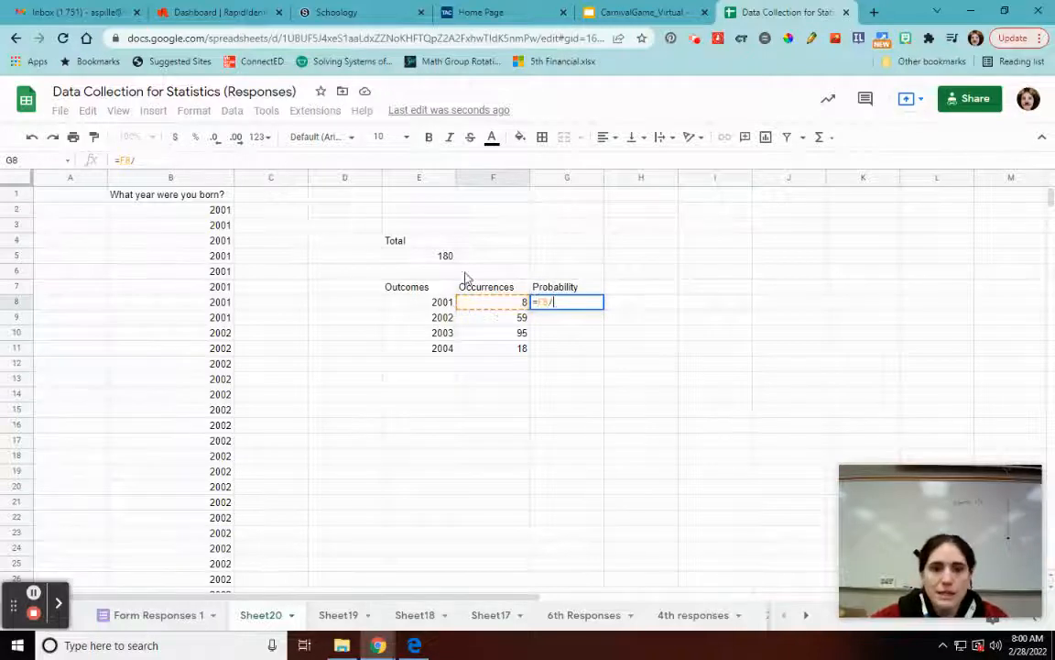
pyautogui.click(420, 258)
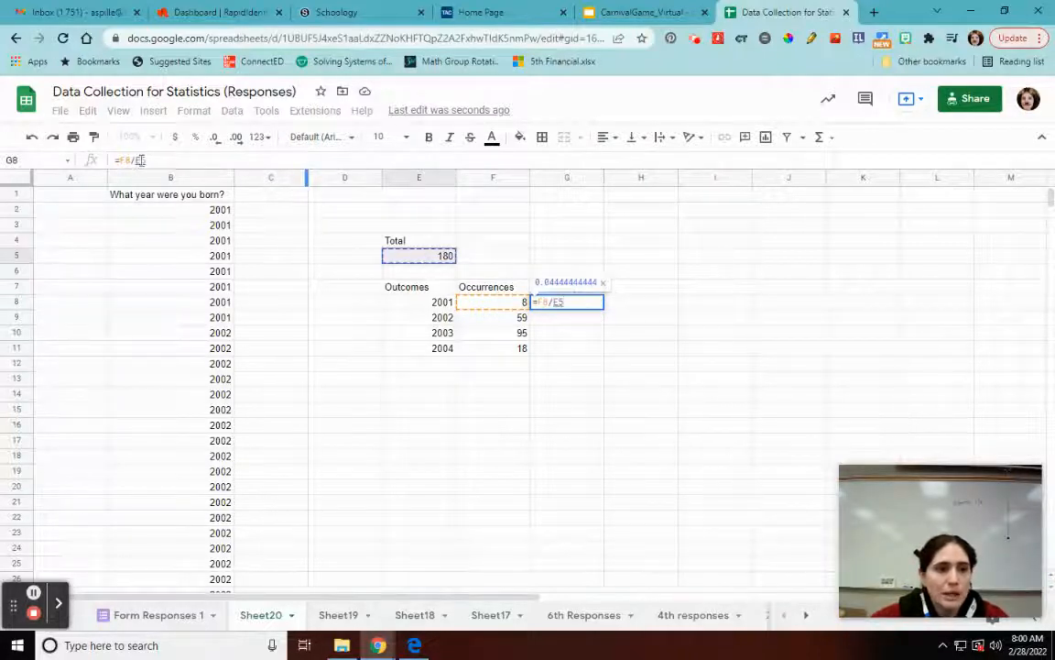
pyautogui.click(250, 159)
pyautogui.press('Left')
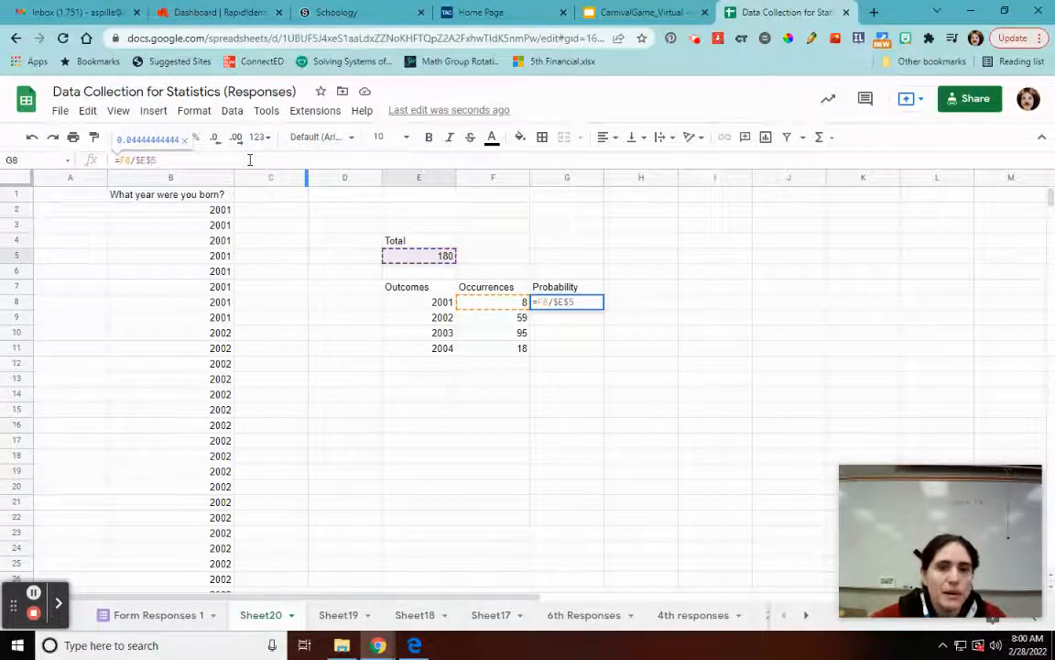
pyautogui.press('Return')
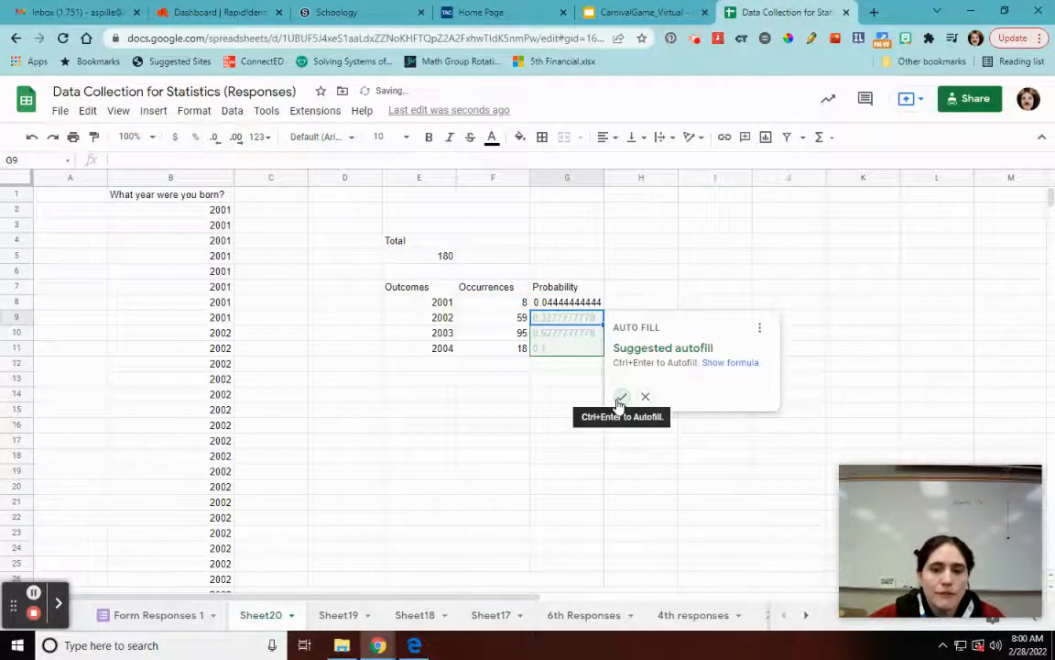
# - Fill the probability formula down to G11 and reduce G8:G11 to three decimal places
pyautogui.click(622, 398)
pyautogui.moveTo(563, 309); pyautogui.dragTo(558, 347)
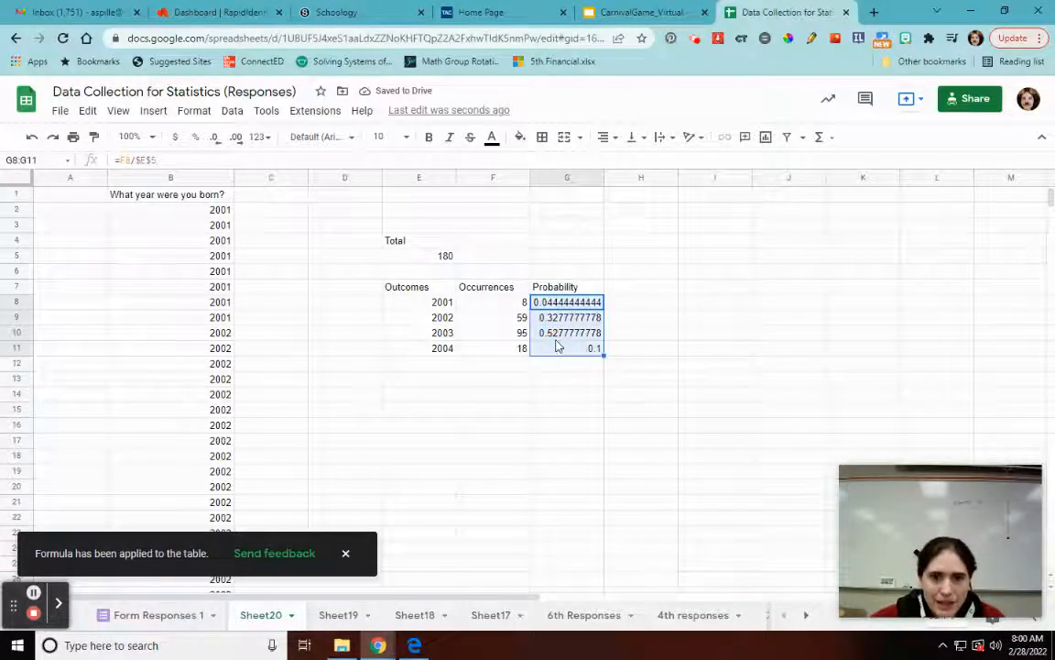
pyautogui.click(214, 138)
pyautogui.click(216, 139)
pyautogui.click(217, 142)
pyautogui.click(217, 143)
pyautogui.click(217, 143)
pyautogui.click(217, 145)
pyautogui.click(217, 146)
# - Add a second Probability heading in cell H7
pyautogui.click(623, 293)
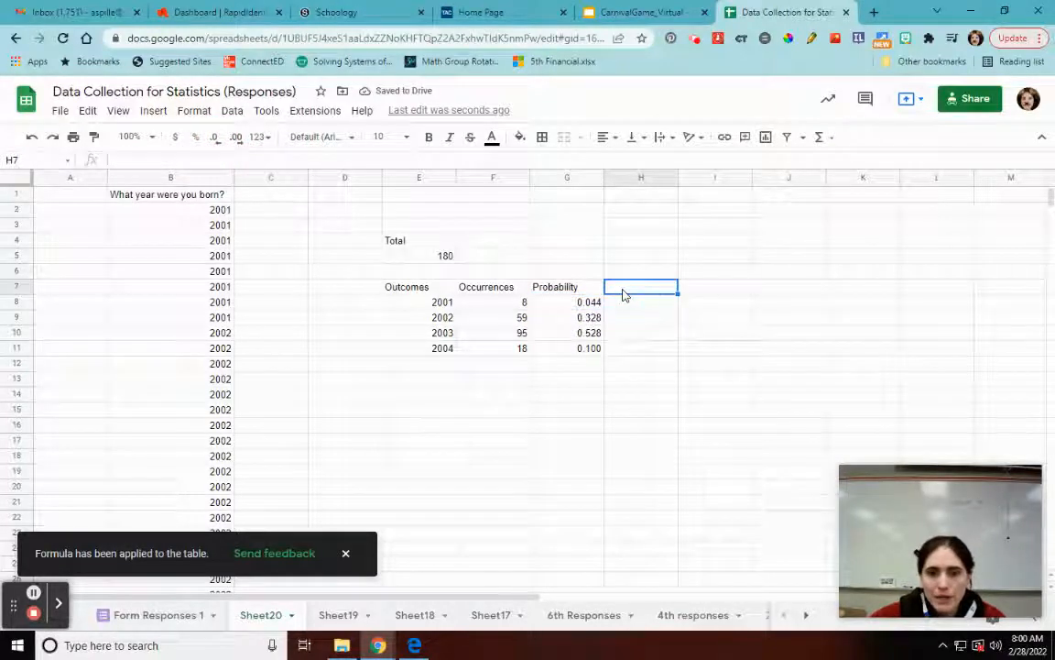
pyautogui.write('Probability')
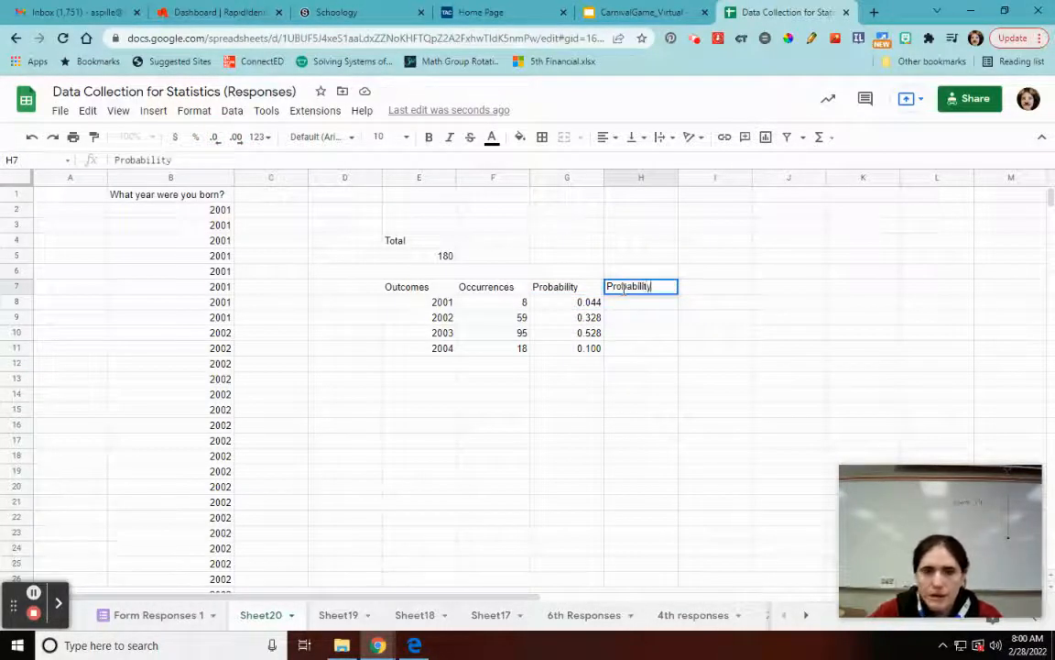
pyautogui.press('Return')
# - Enter =G8 in cell H8 and fill the formula down to H11
pyautogui.write('=G8')
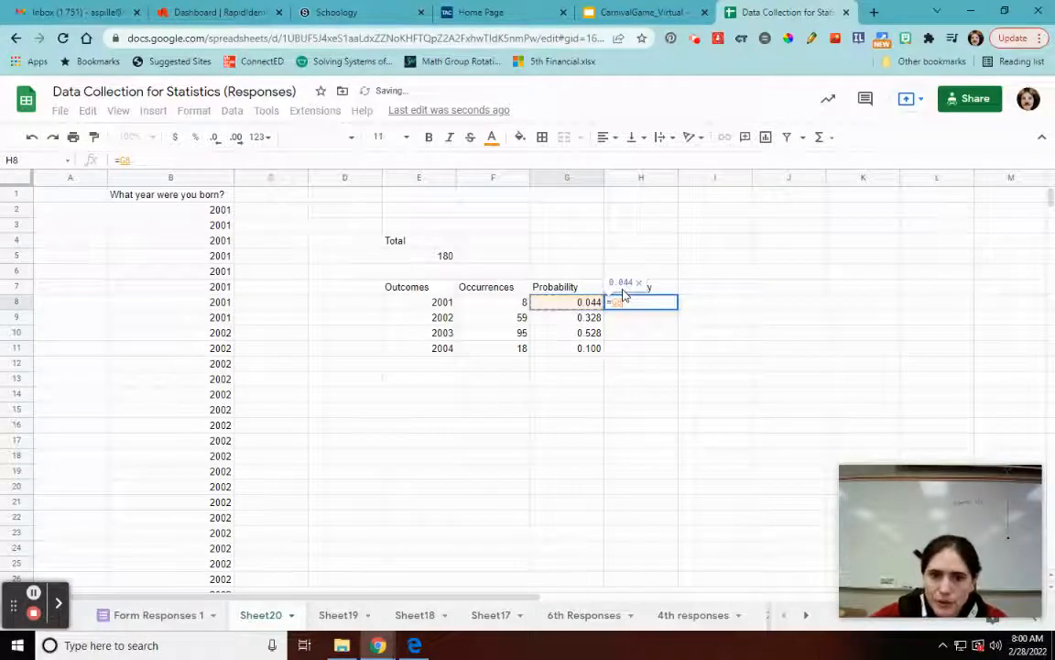
pyautogui.press('Return')
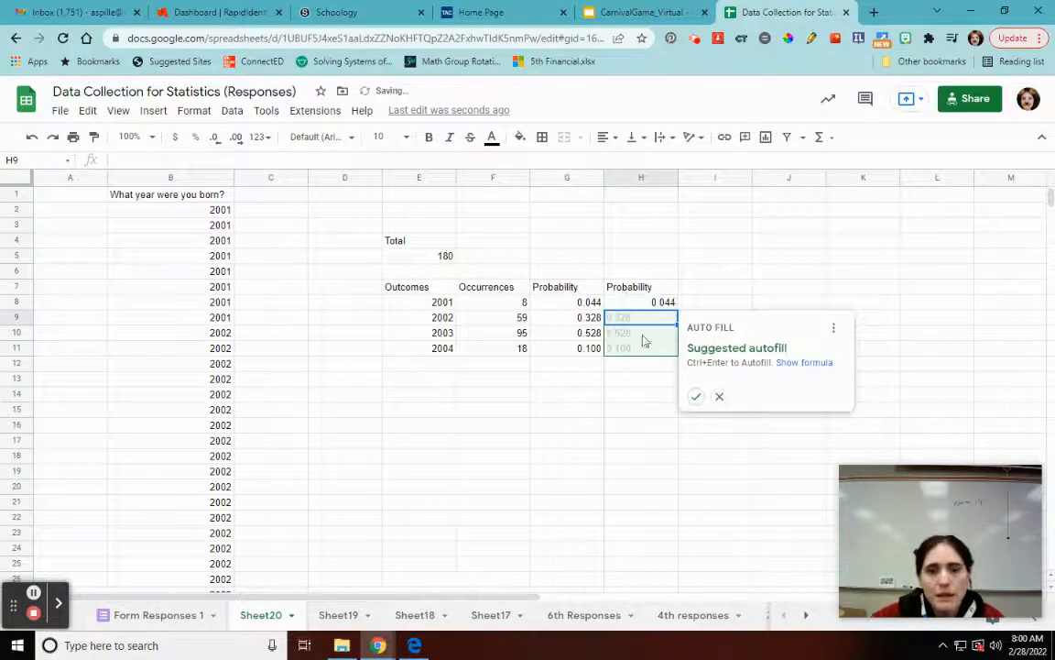
pyautogui.click(695, 396)
# - Format the copied probabilities in H8:H11 as percentages
pyautogui.click(634, 305)
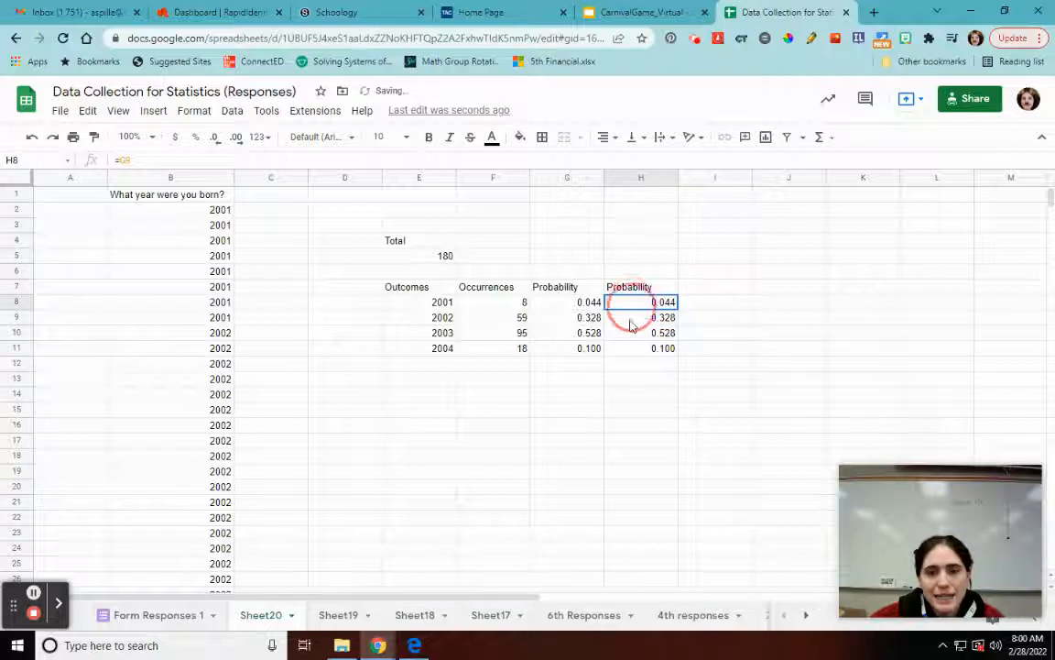
pyautogui.moveTo(630, 325); pyautogui.dragTo(630, 357)
pyautogui.click(195, 137)
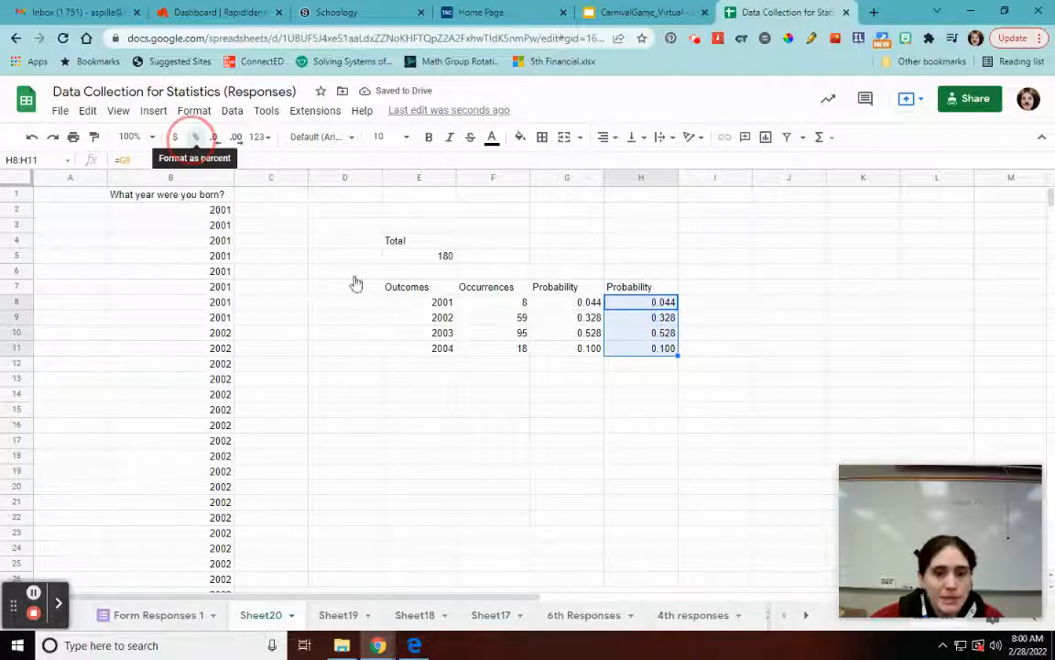
# - Change the heading in cell H7 to Probability %
pyautogui.click(674, 292)
pyautogui.click(187, 160)
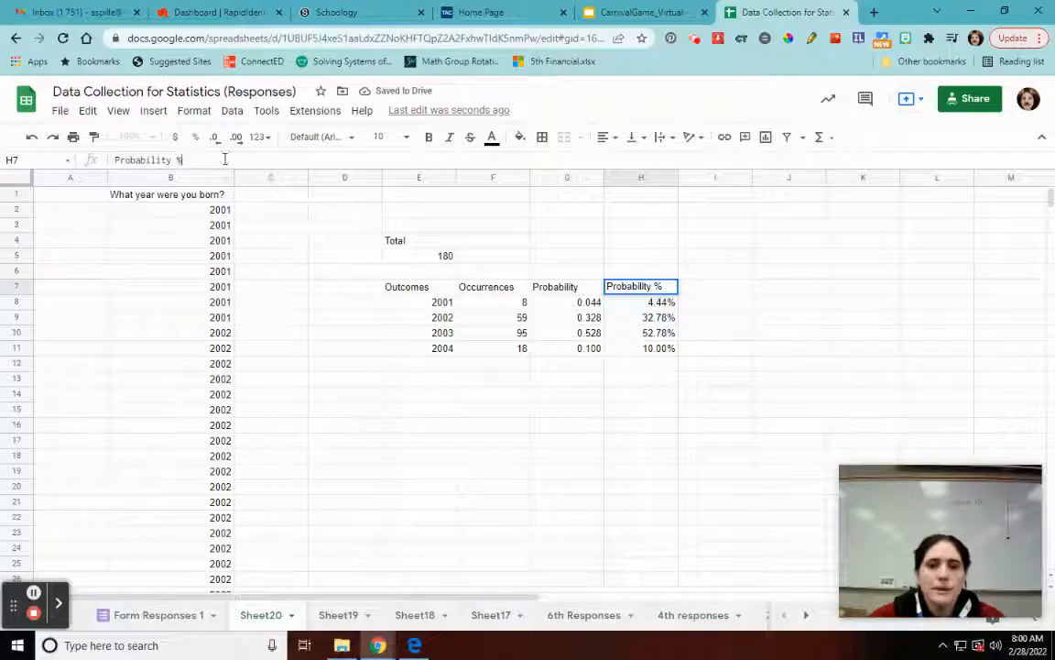
pyautogui.click(412, 408)
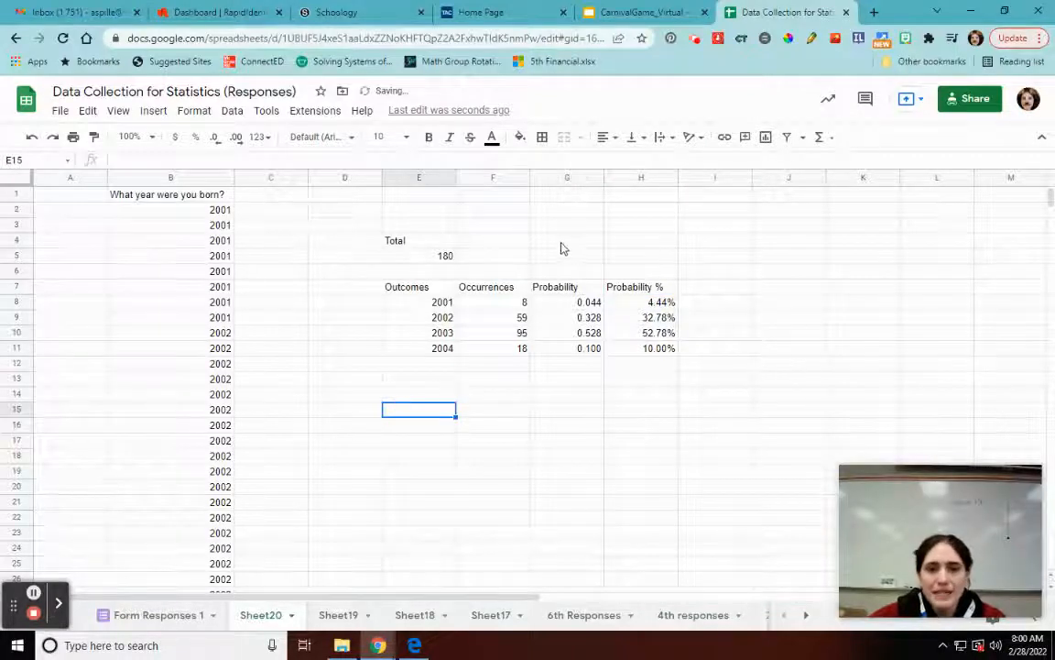
# - Merge cells G4:H4 and enter the heading Predicted Probability in the merged cell
pyautogui.moveTo(563, 241); pyautogui.dragTo(612, 240)
pyautogui.click(562, 140)
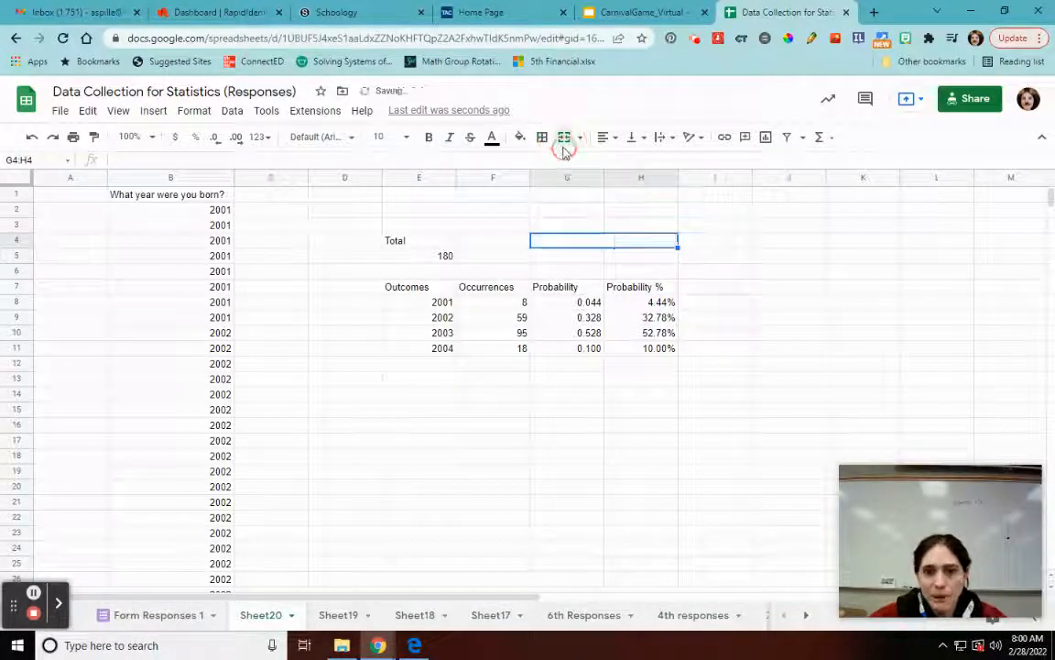
pyautogui.write('Predic')
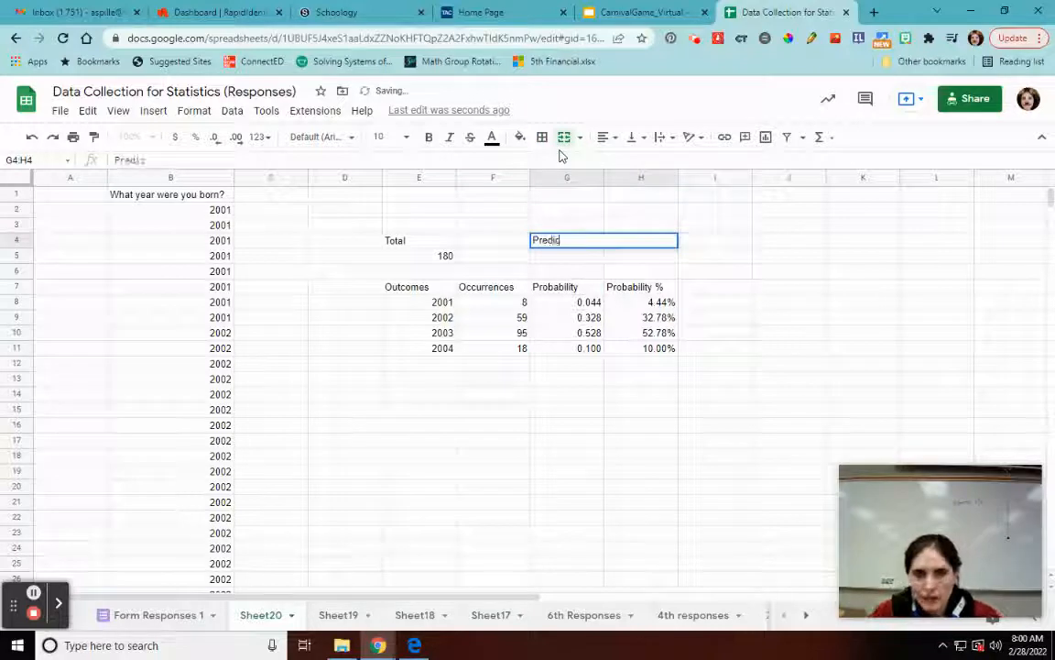
pyautogui.write('ted ')
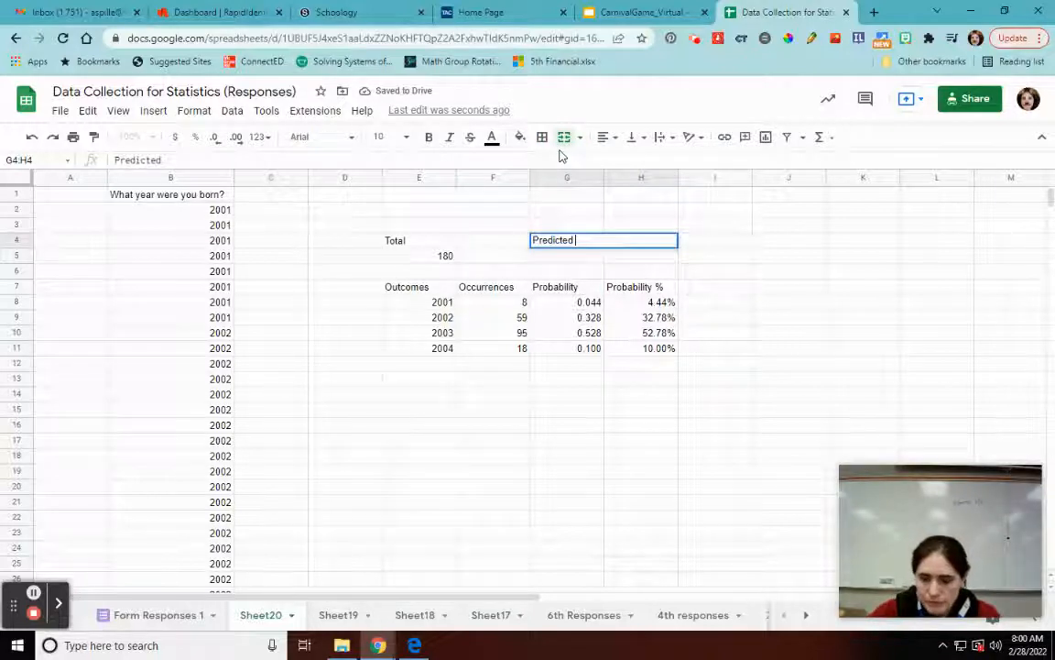
pyautogui.write('Probai')
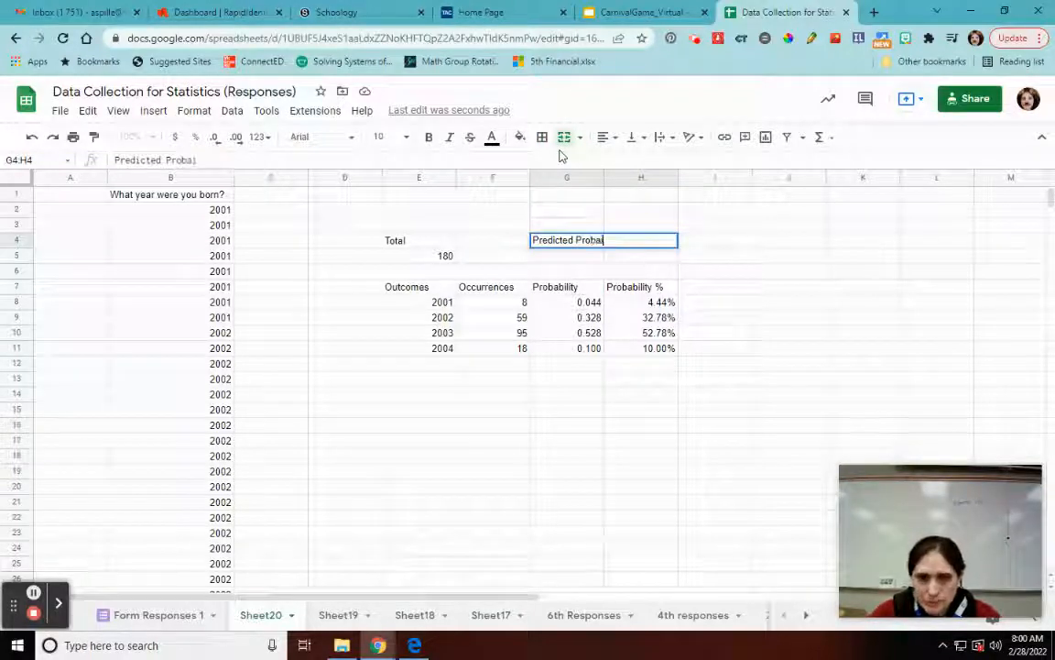
pyautogui.write('bvi')
pyautogui.press('BackSpace')
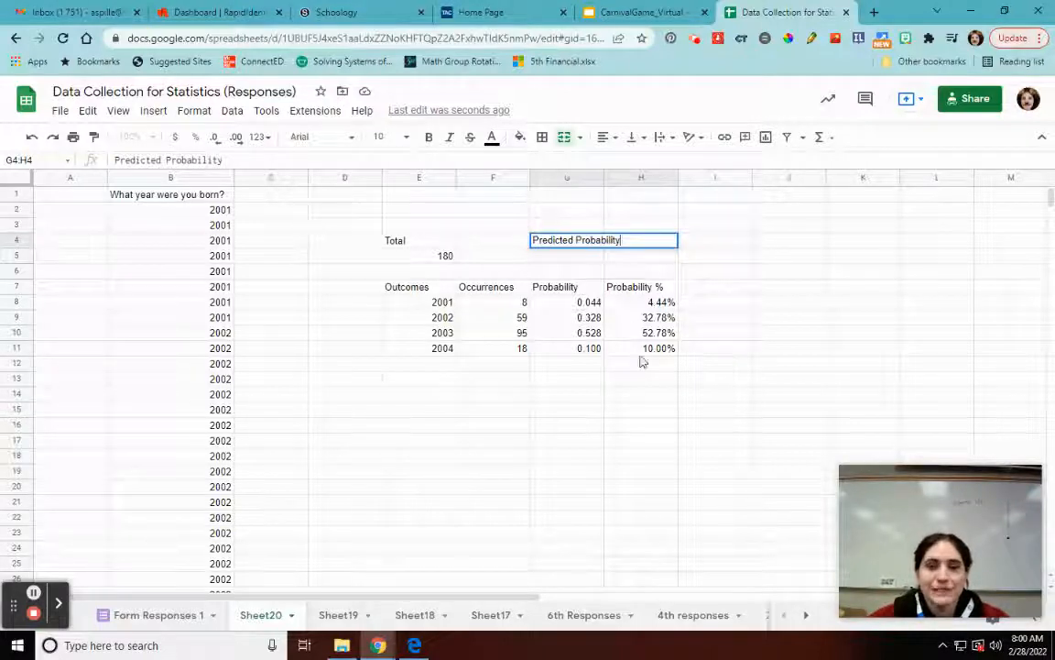
pyautogui.click(641, 357)
# - Enter the predicted probability formula =1/4 in cell G5
pyautogui.click(574, 260)
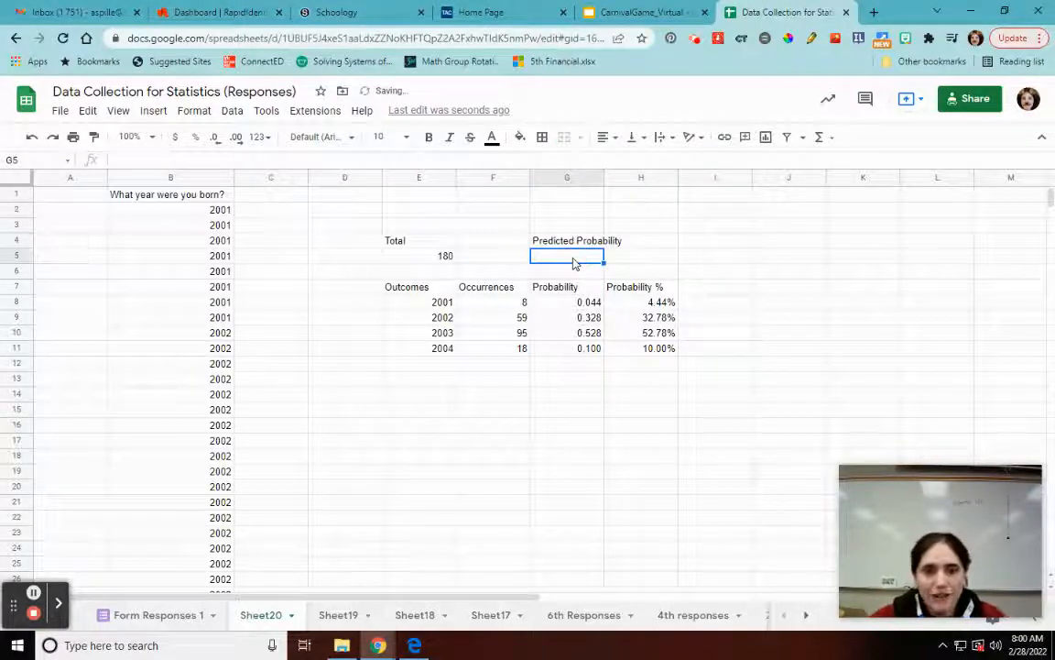
pyautogui.write('=1/4')
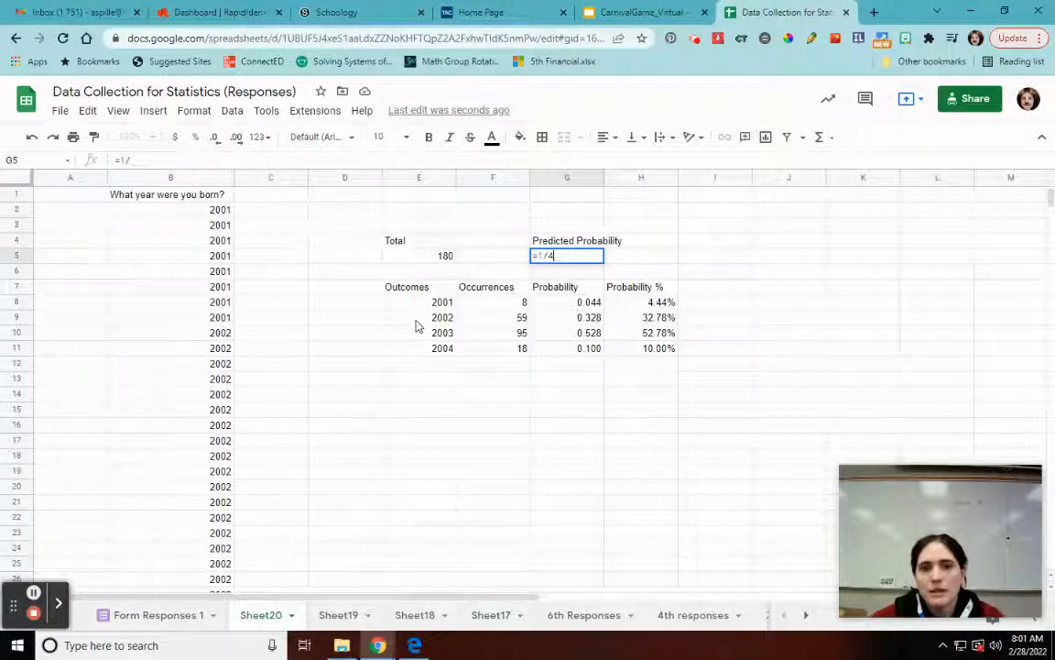
pyautogui.press('Return')
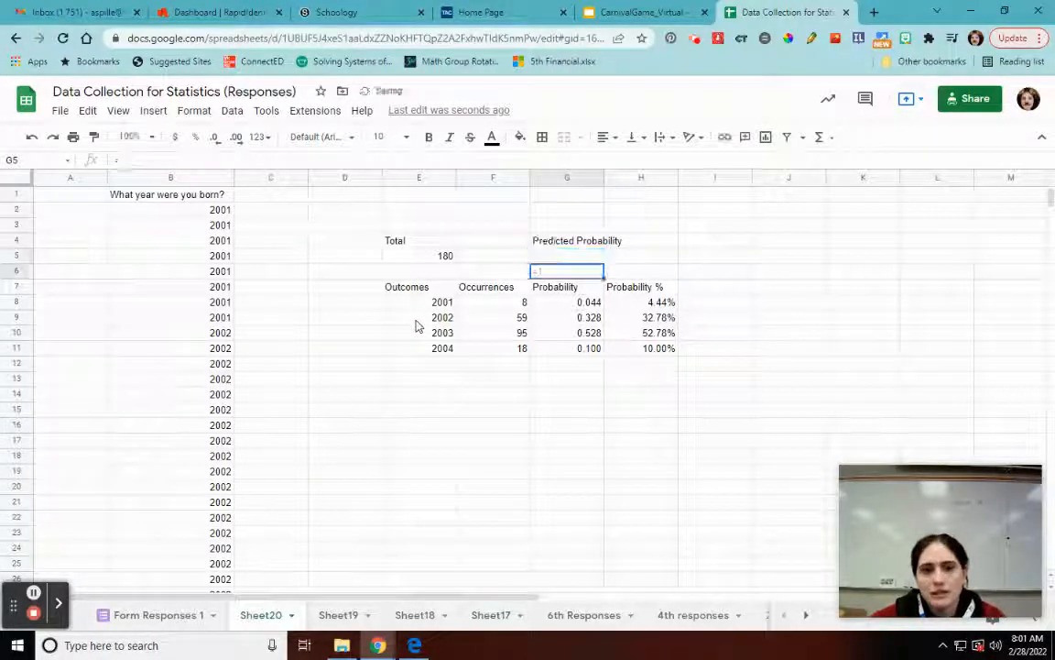
# - Enter =G5 in cell H5 and format it as a percentage
pyautogui.click(616, 256)
pyautogui.write('=G5')
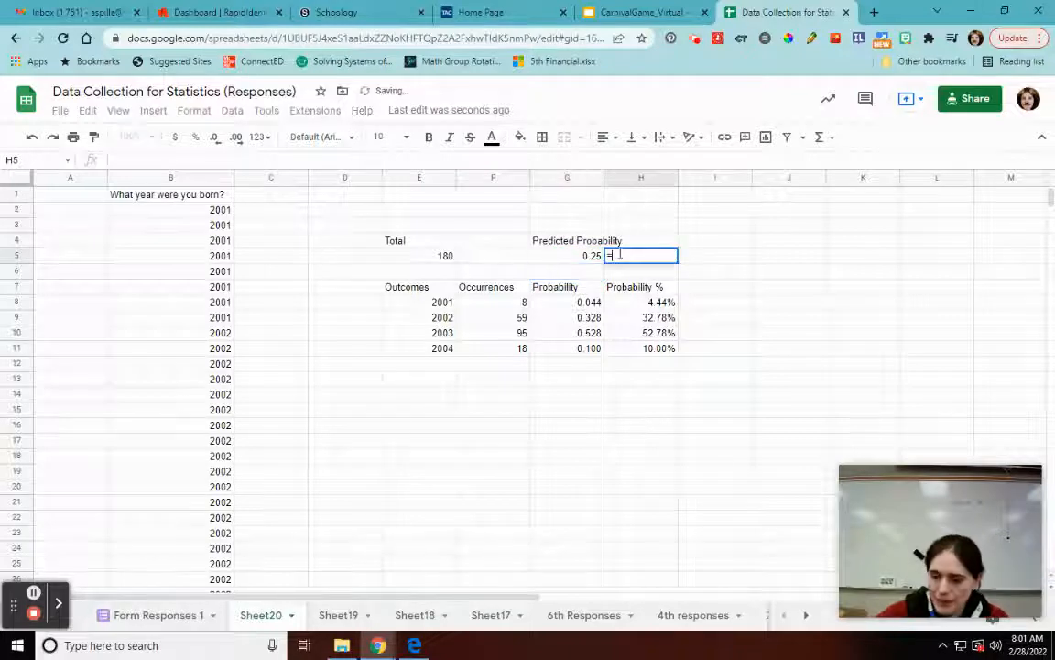
pyautogui.press('Return')
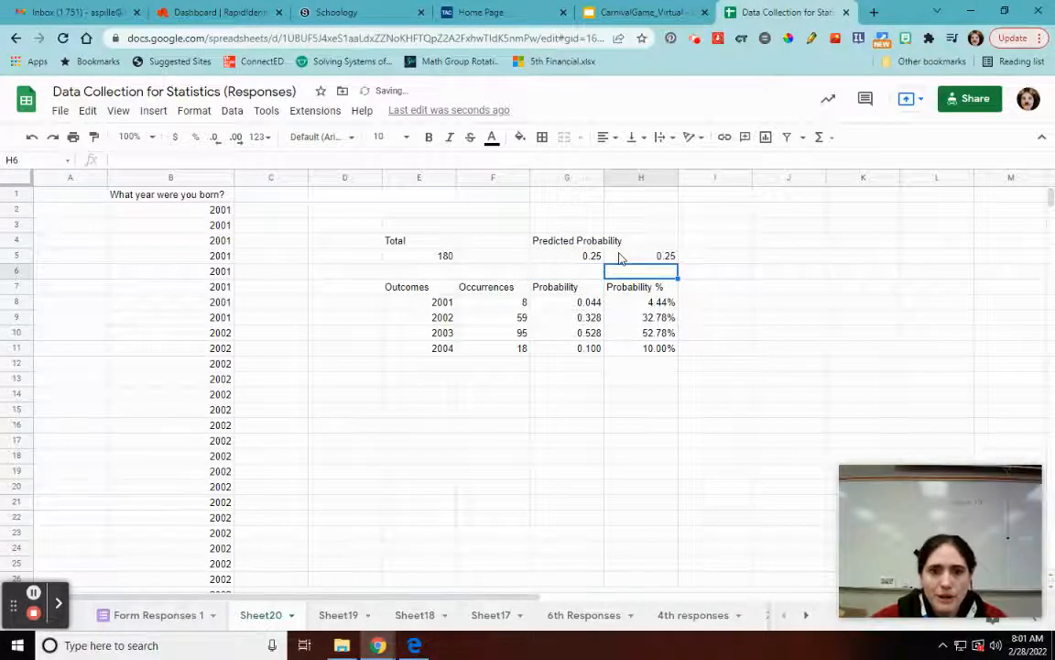
pyautogui.click(617, 253)
pyautogui.click(193, 139)
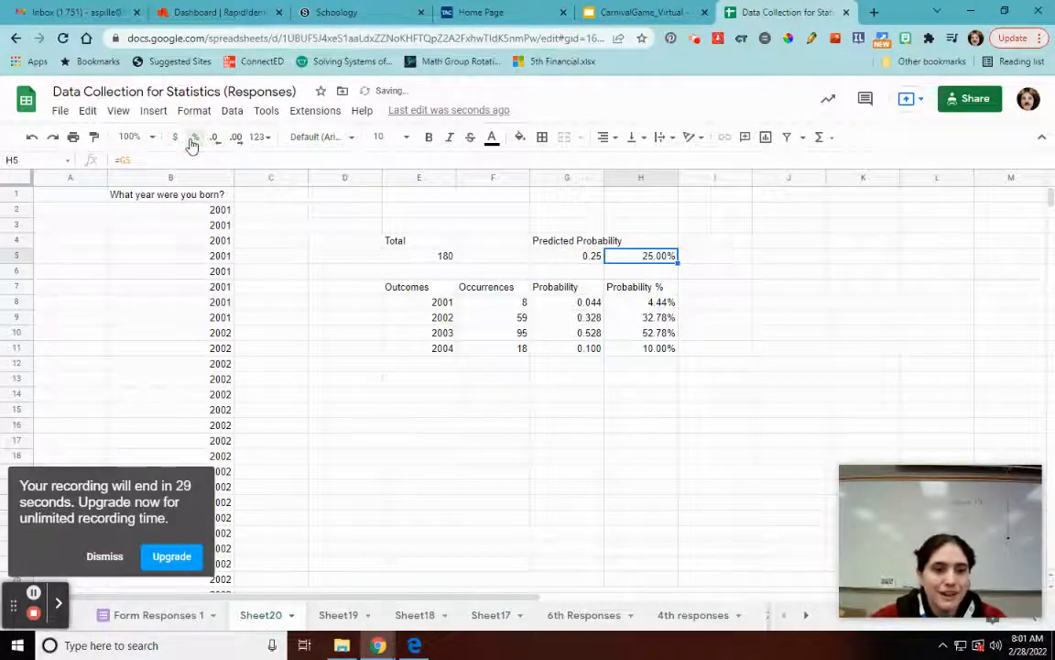
pyautogui.click(692, 502)
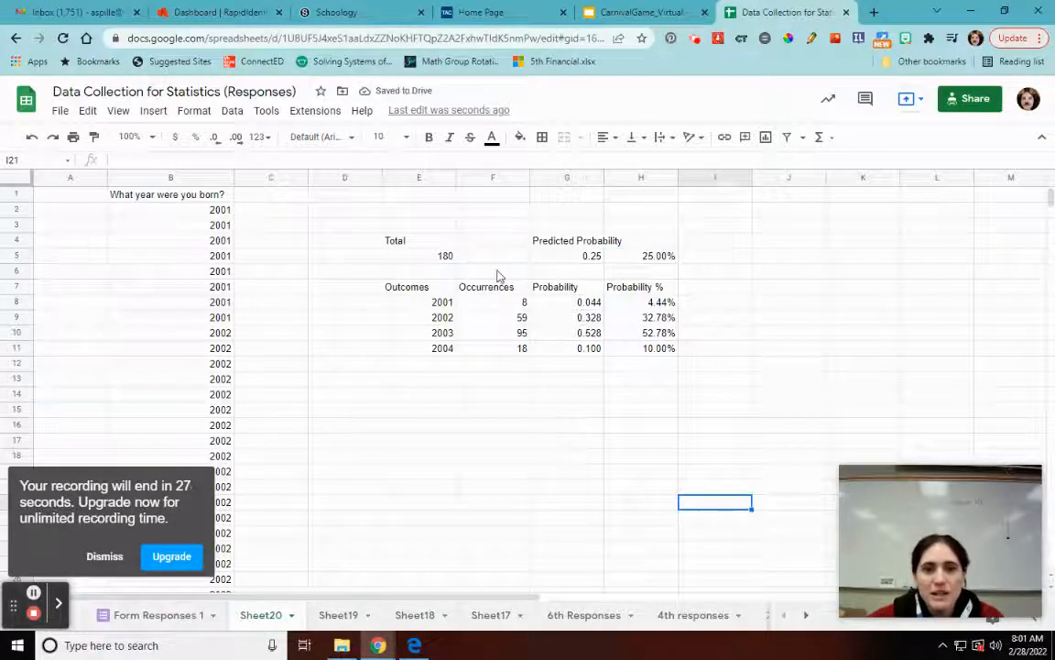
# - Center the Predicted Probability heading in the merged cells G4:H4
pyautogui.moveTo(545, 246); pyautogui.dragTo(631, 240)
pyautogui.click(562, 137)
pyautogui.click(603, 137)
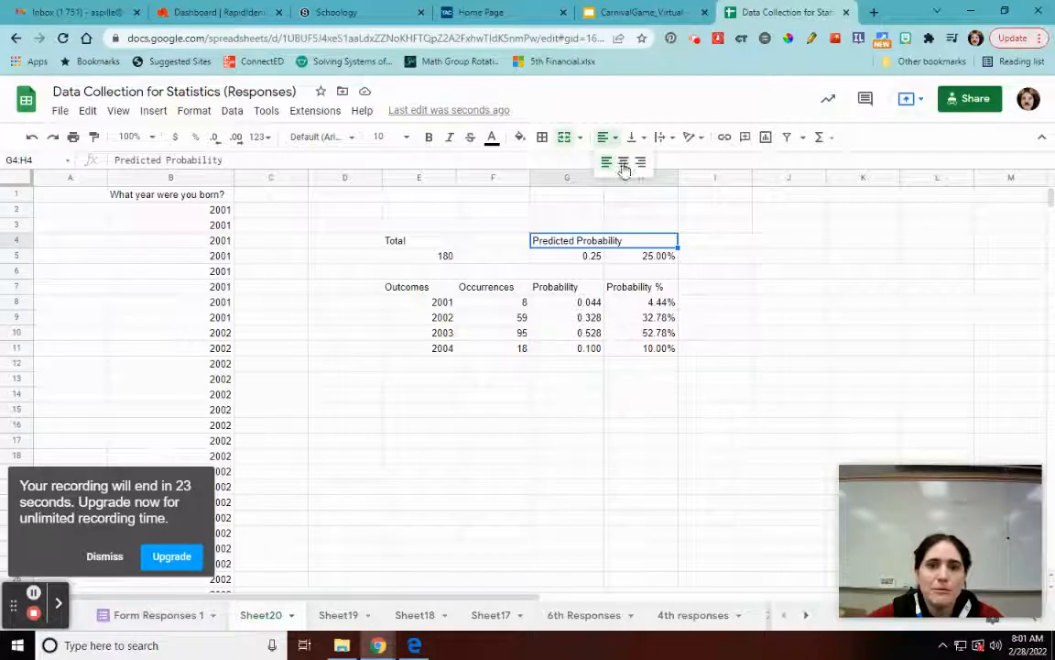
pyautogui.click(588, 439)
# - Make the table headings in E7:H7 bold and centered
pyautogui.moveTo(403, 286); pyautogui.dragTo(633, 293)
pyautogui.hotkey('ctrl', 'b')
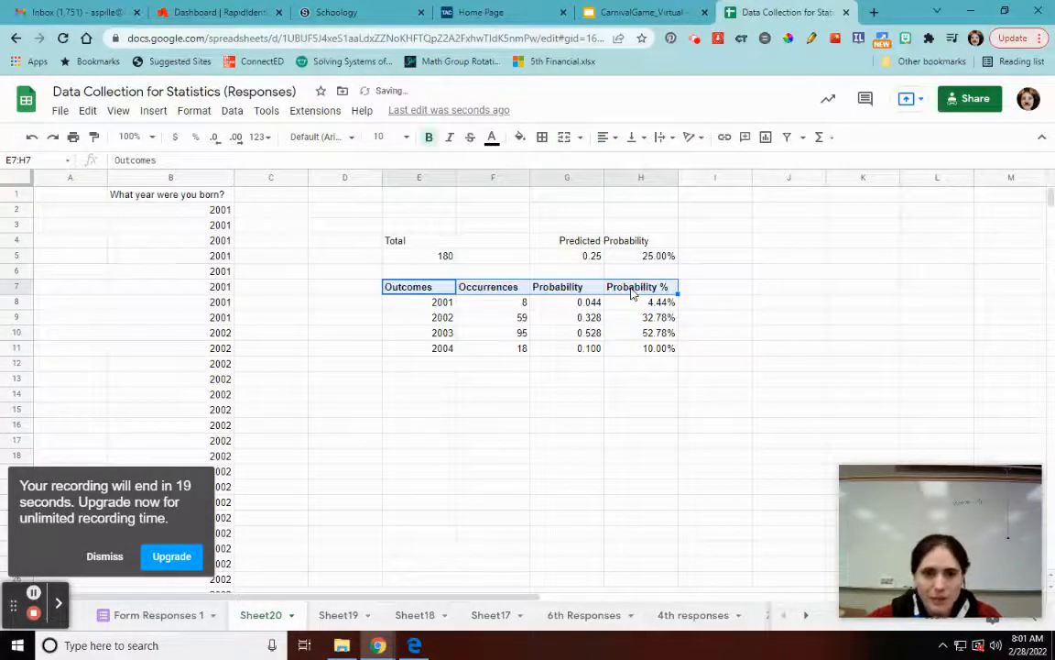
pyautogui.click(605, 136)
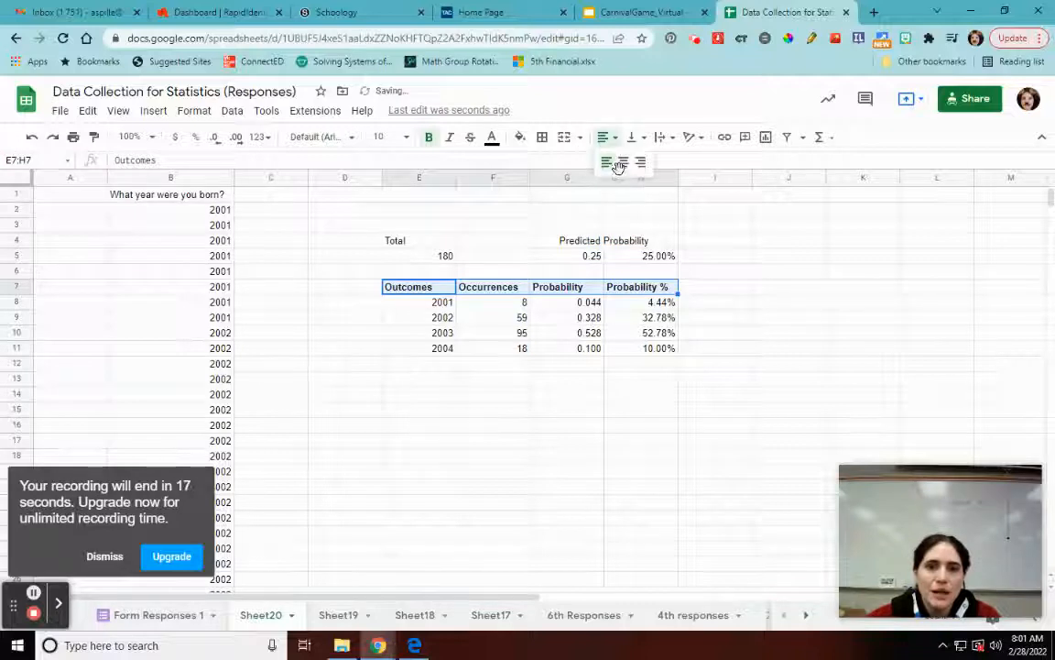
pyautogui.click(612, 161)
# - Add a bottom border under the table headings in E7:H7
pyautogui.click(542, 136)
pyautogui.click(607, 179)
pyautogui.click(493, 502)
# - Make the Total heading in E4 bold and give it a bottom border
pyautogui.click(438, 242)
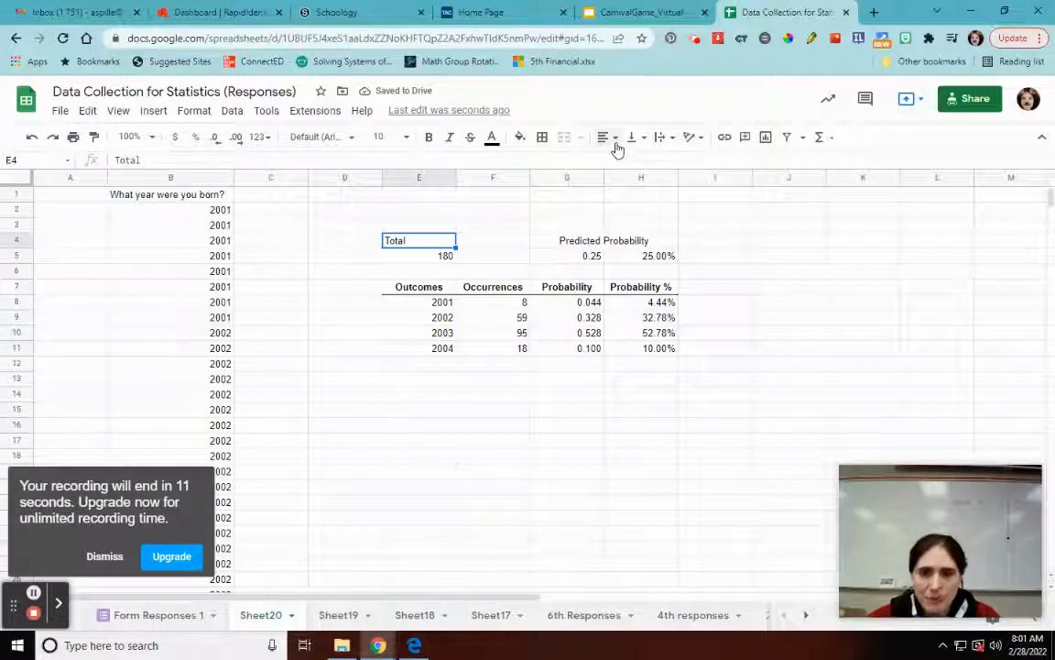
pyautogui.hotkey('ctrl', 'b')
pyautogui.click(542, 136)
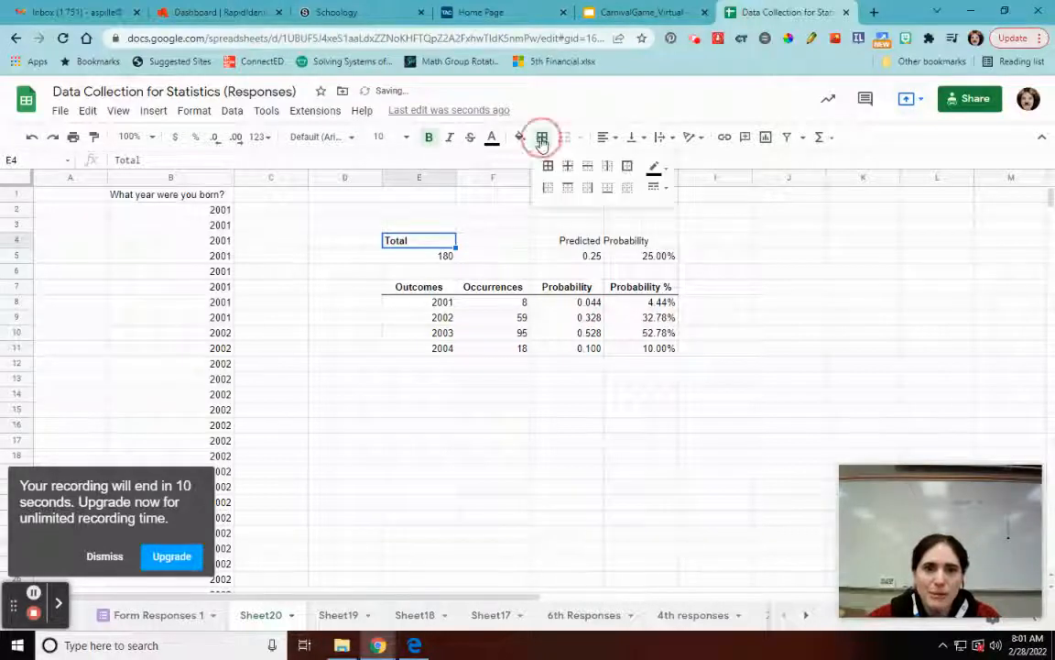
# - Make the Predicted Probability heading in G4:H4 bold and give it a bottom border
pyautogui.click(579, 245)
pyautogui.hotkey('ctrl', 'b')
pyautogui.click(542, 136)
pyautogui.click(606, 188)
pyautogui.click(584, 384)
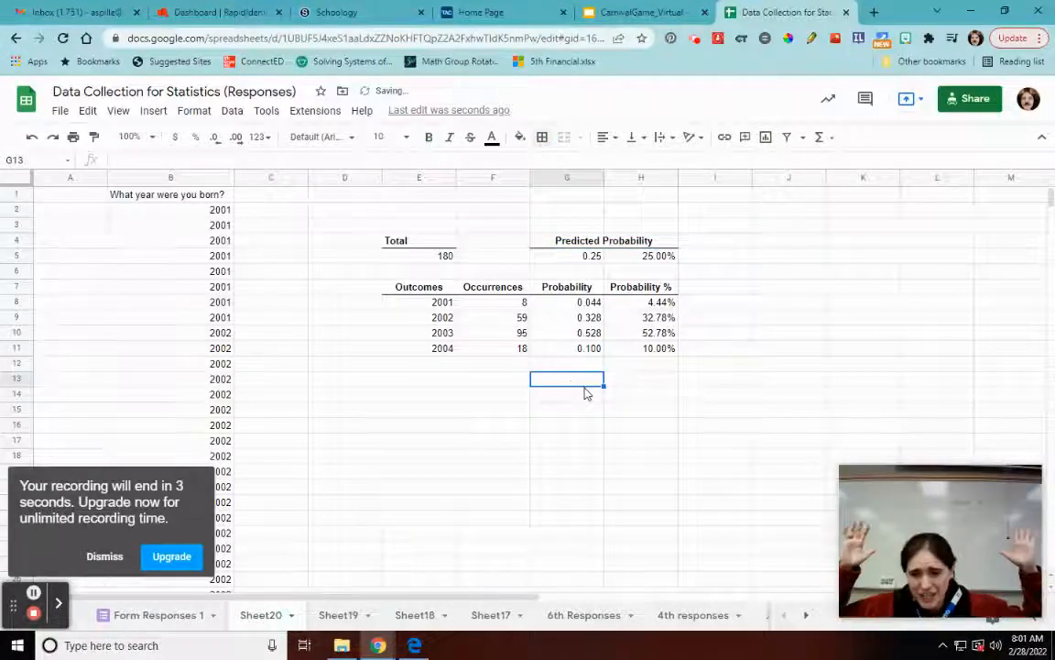